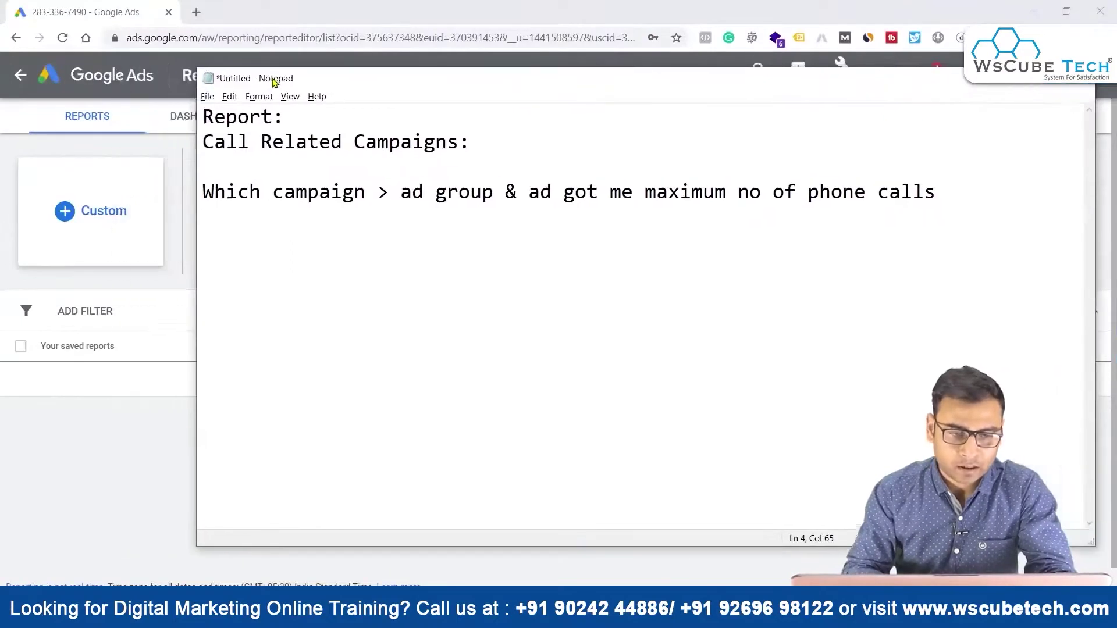
Insert a line reading "Question" above the "Which campaign > ad group & ad" line in the notes.
click(196, 168)
drag(195, 167, 334, 168)
click(476, 172)
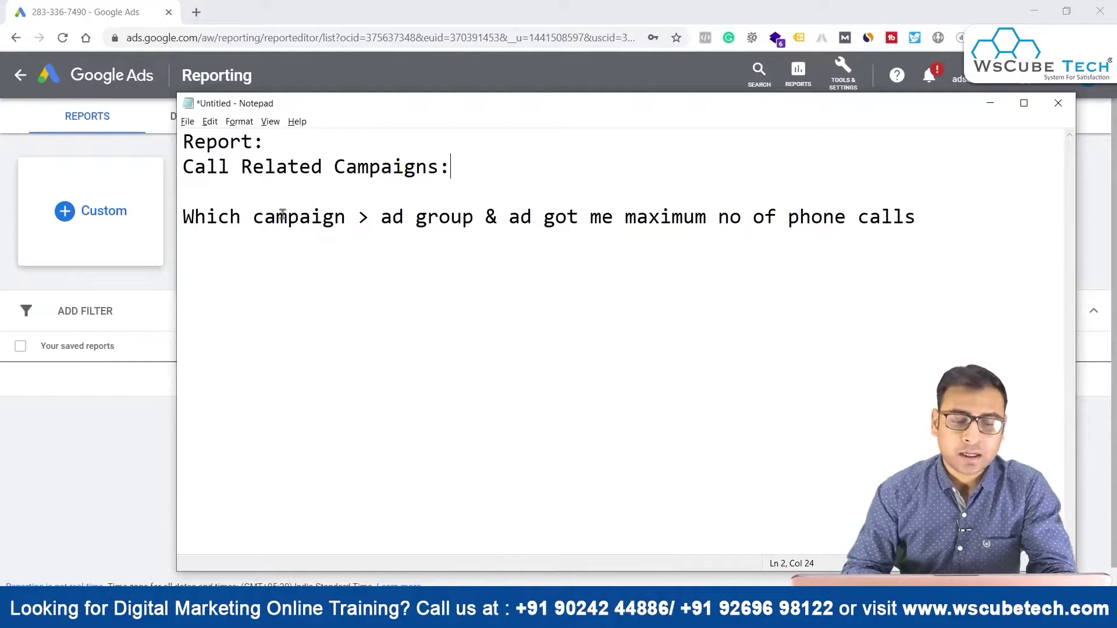
click(195, 199)
key(Return)
text(Question)
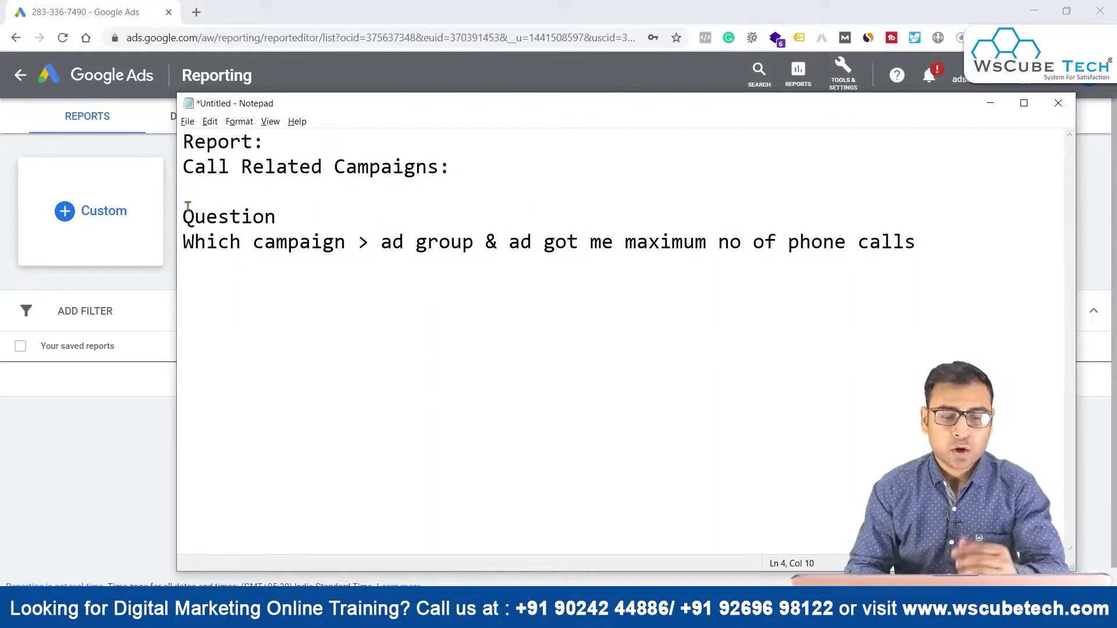
click(472, 261)
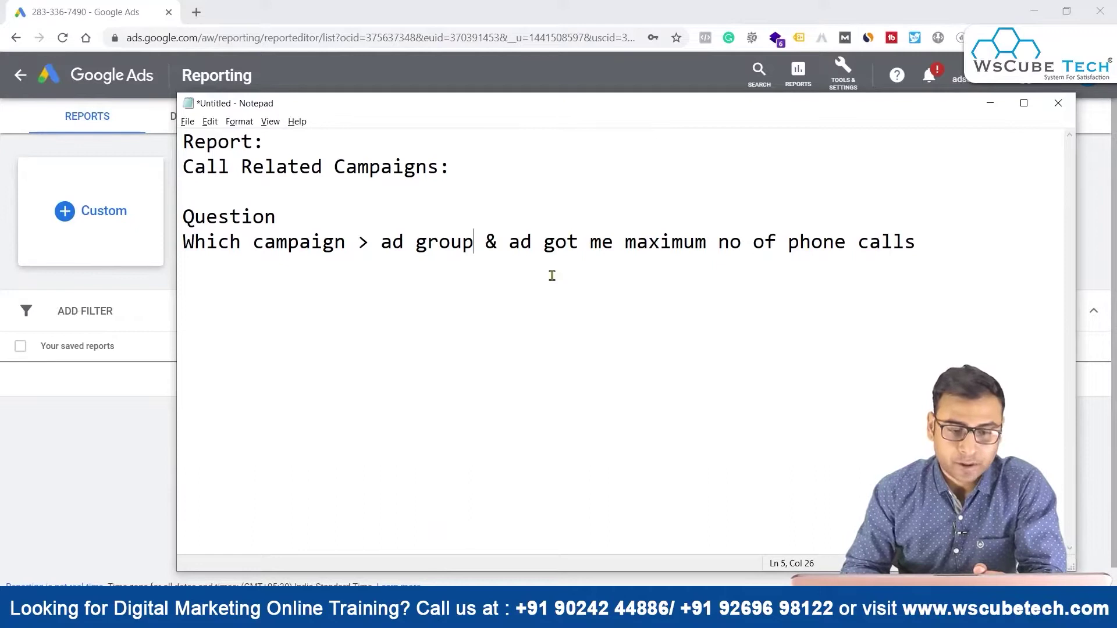
Switch to Google Ads, look through the report options and the Dashboards list, and return to the Reports list.
key(alt+Tab)
click(810, 73)
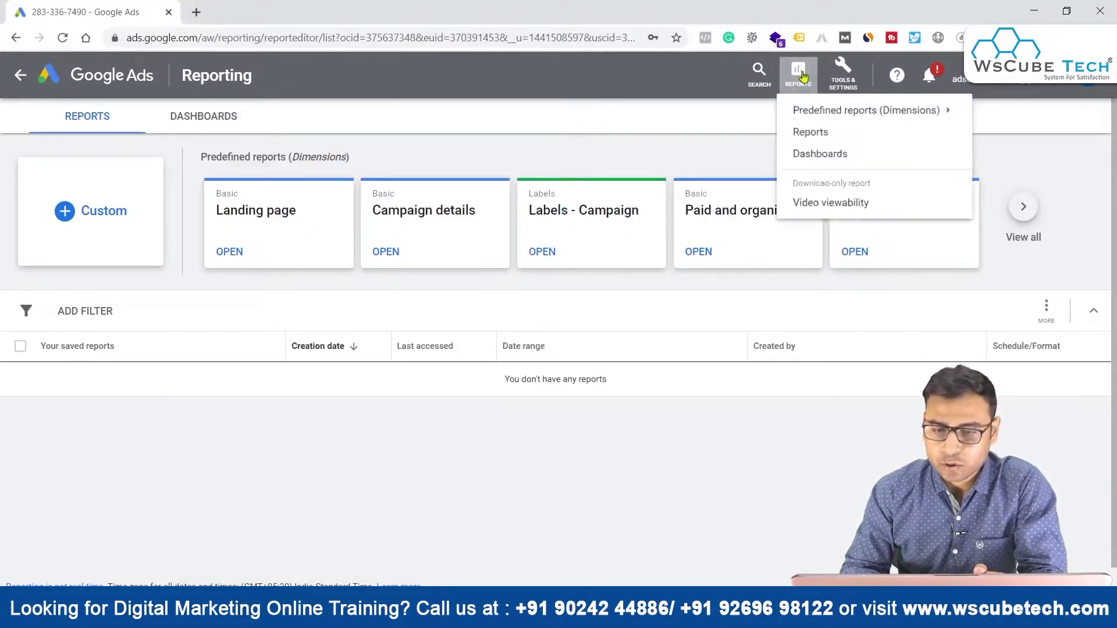
click(652, 118)
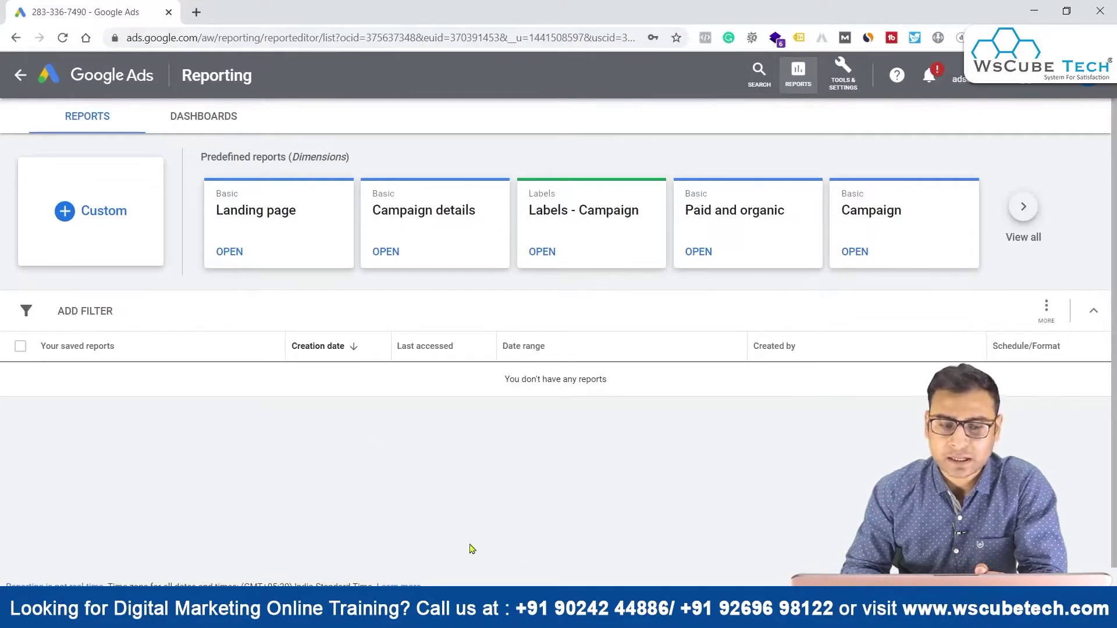
click(198, 118)
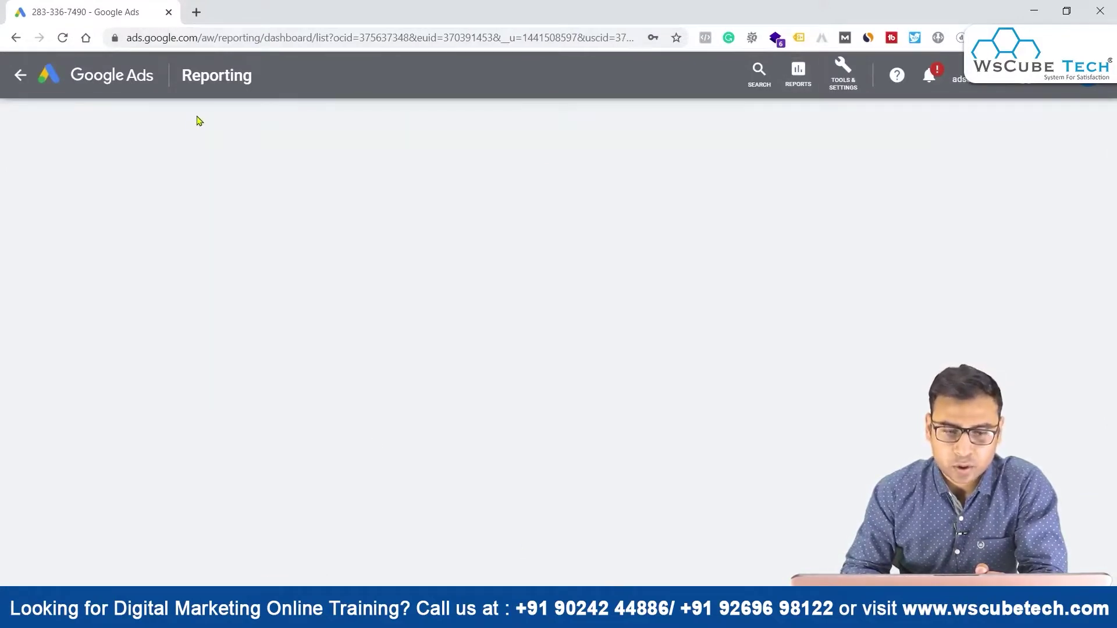
click(93, 126)
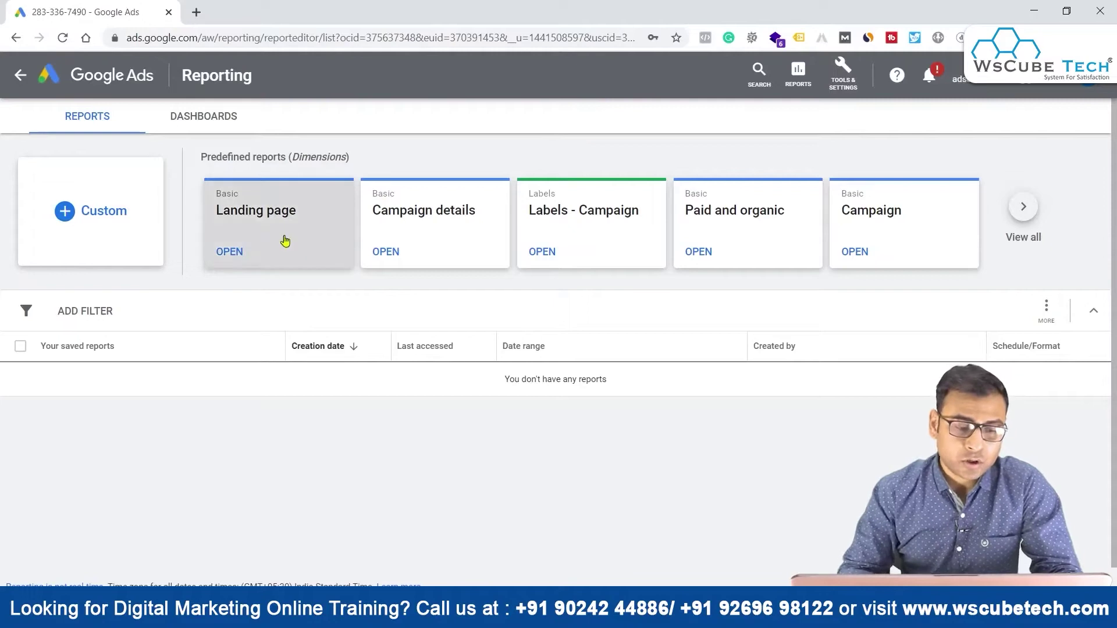
Create a new custom report of the Table type and dismiss the Reporting UI welcome tour.
click(112, 201)
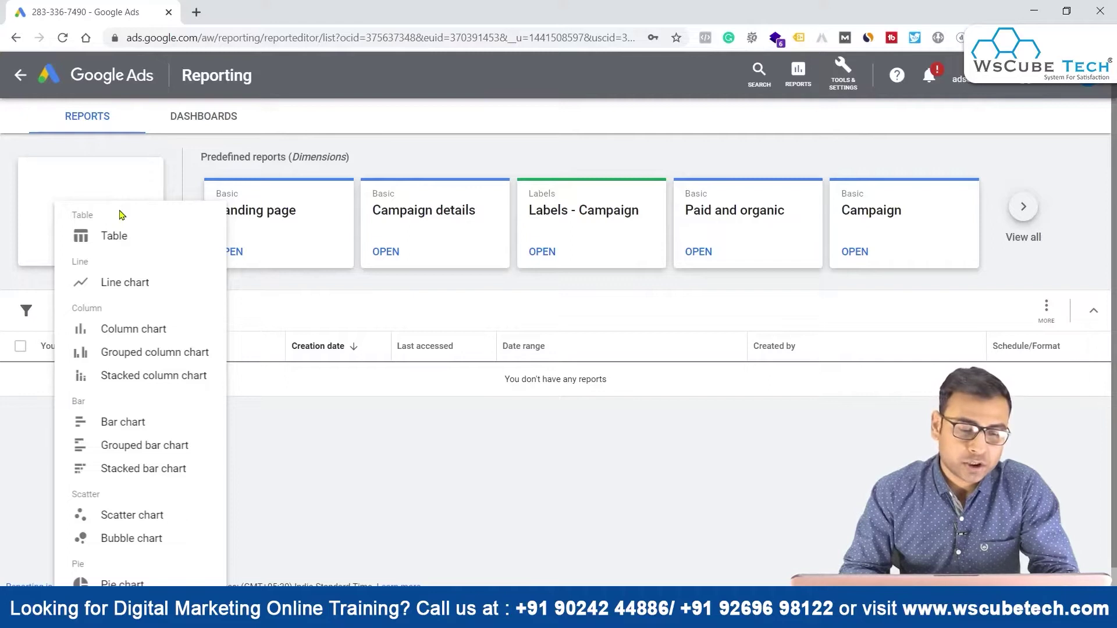
click(101, 240)
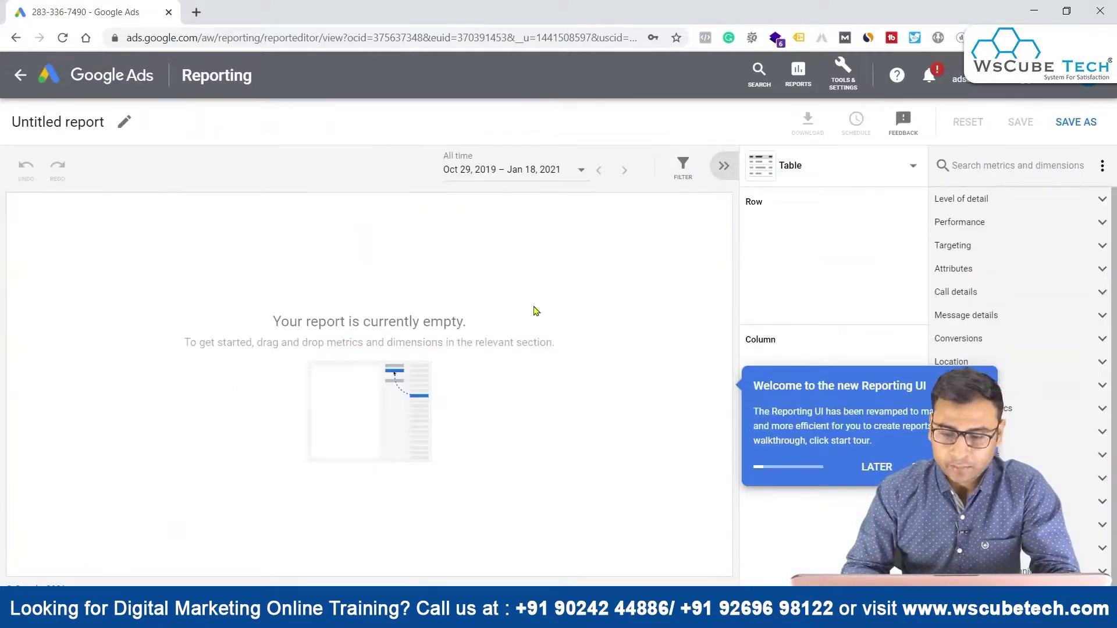
key(Escape)
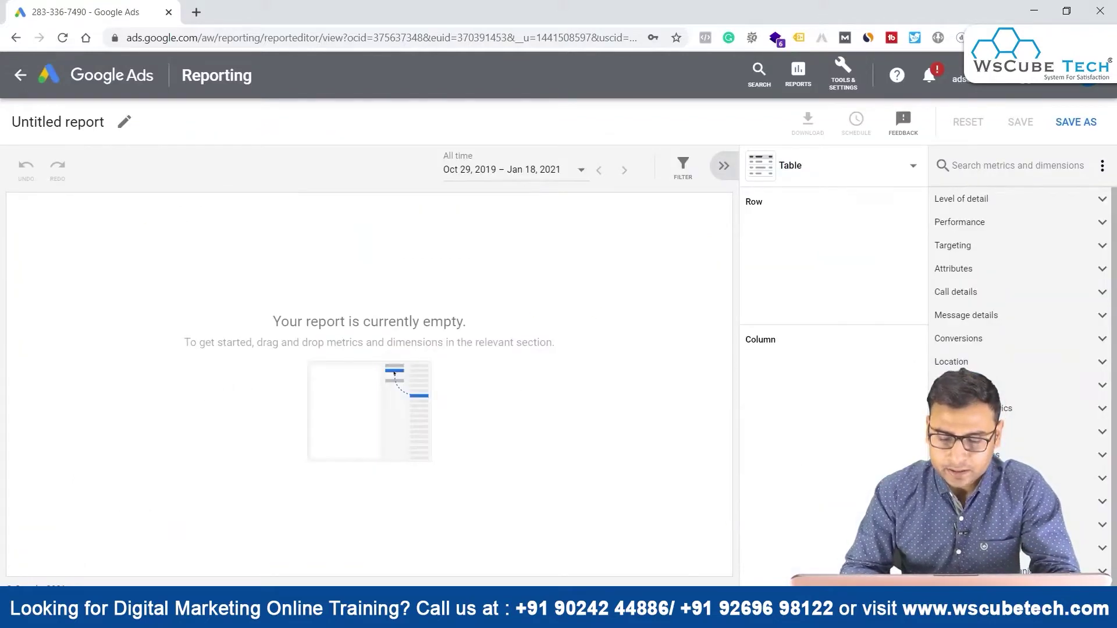
Check the question in the Notepad notes, return to Google Ads and rename the report "Report _ demo _PhoneCalls".
key(alt+Tab)
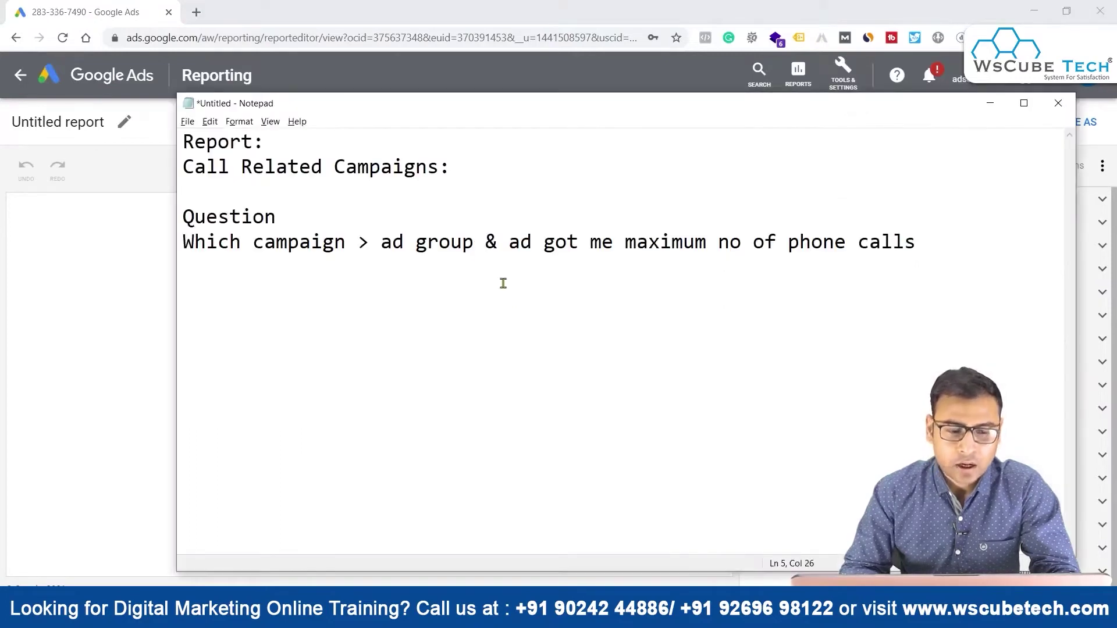
key(alt+Tab)
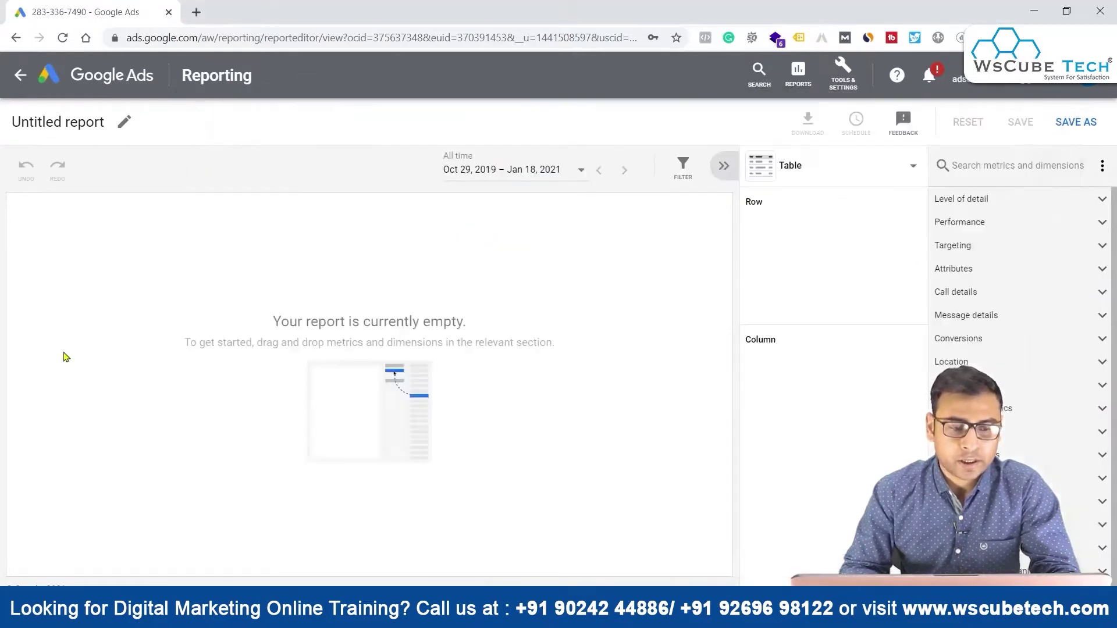
click(77, 120)
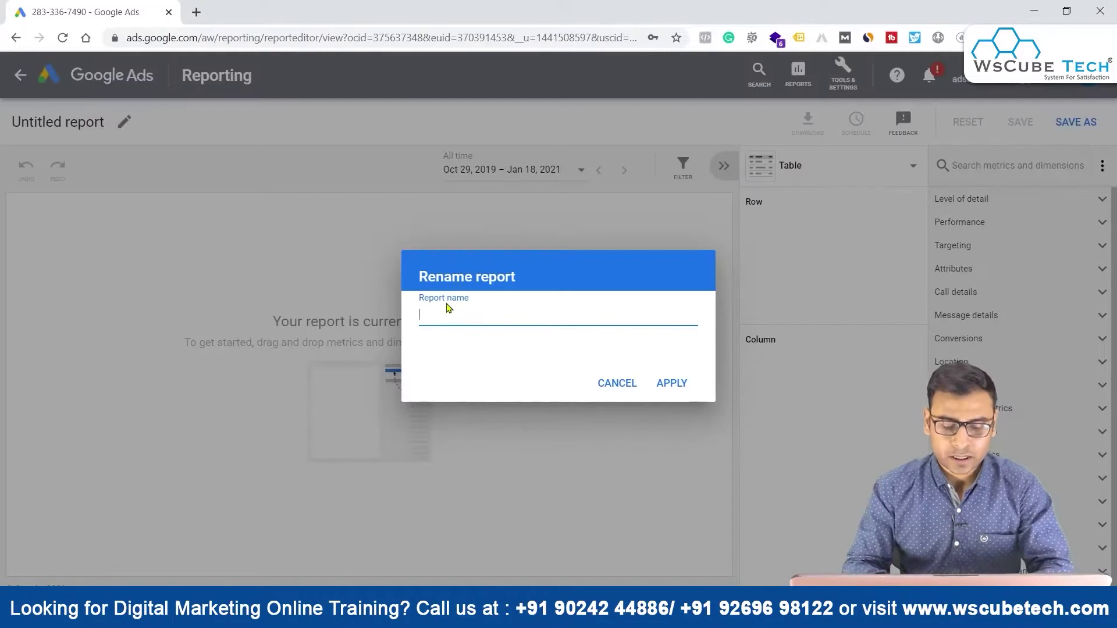
text(Report _ demo)
text(_PhoneCalls)
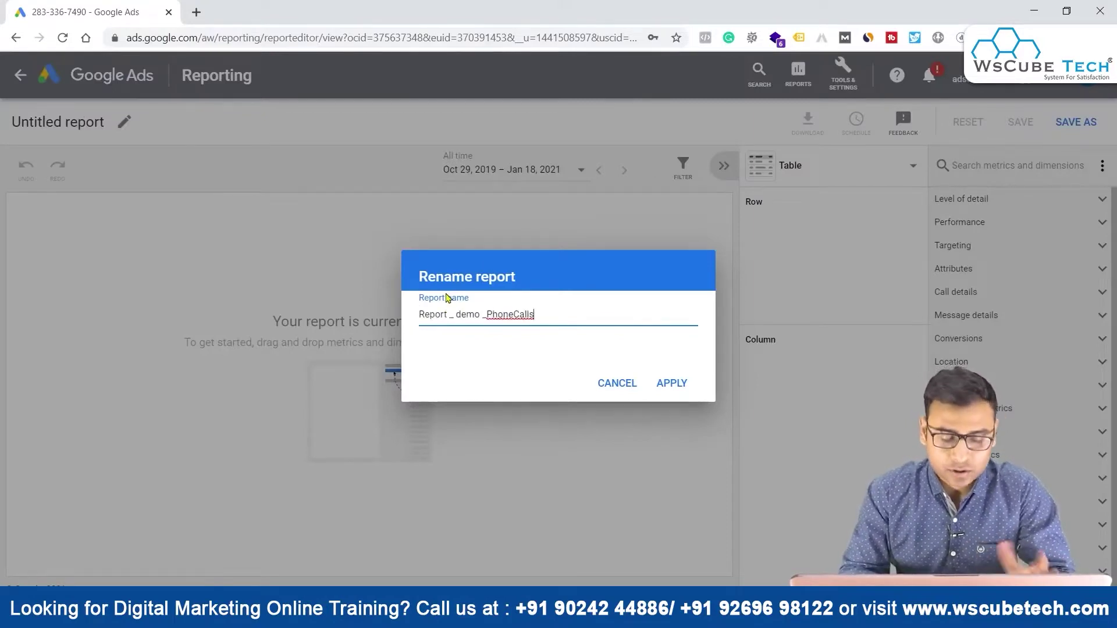
click(688, 384)
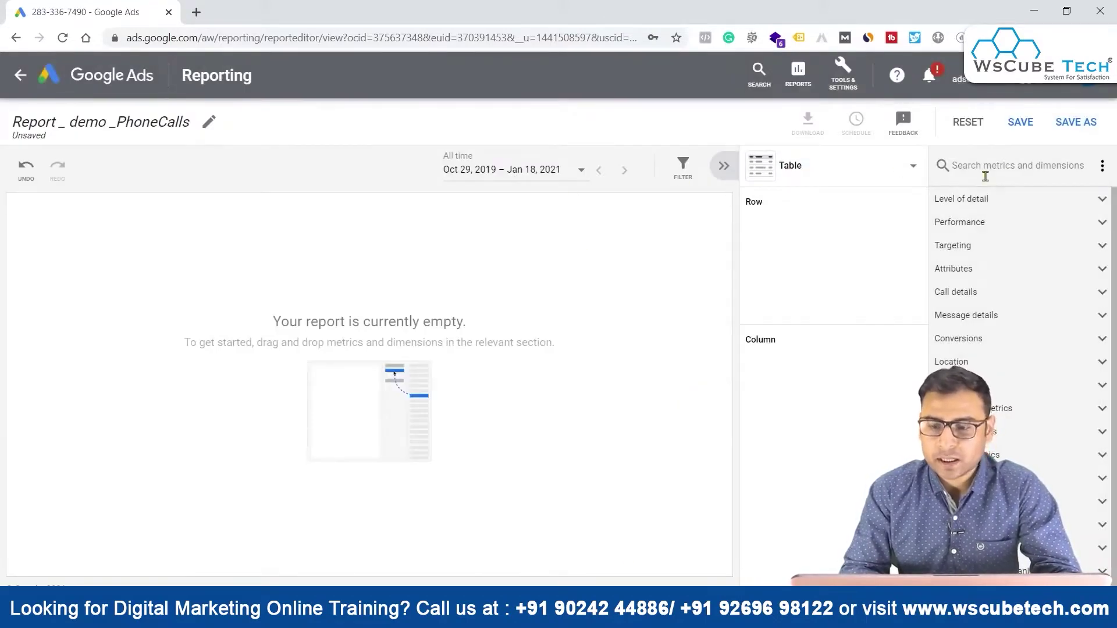
Expand the Level of detail dimensions and compare them with the campaign and ad group question in the Notepad notes.
scroll(1018, 261, down, 1)
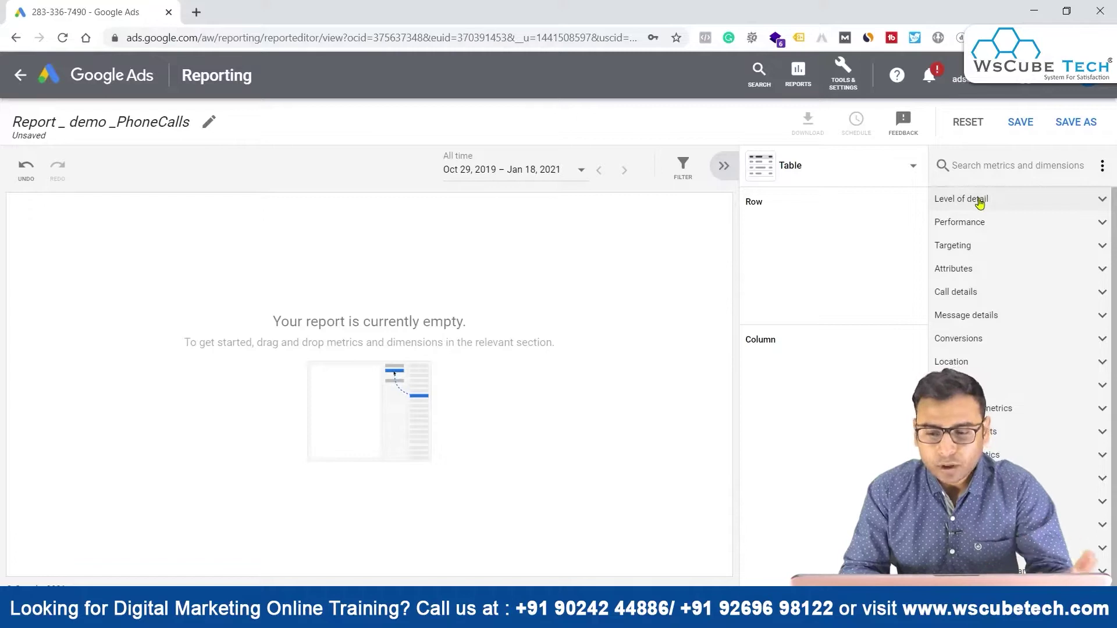
click(1102, 201)
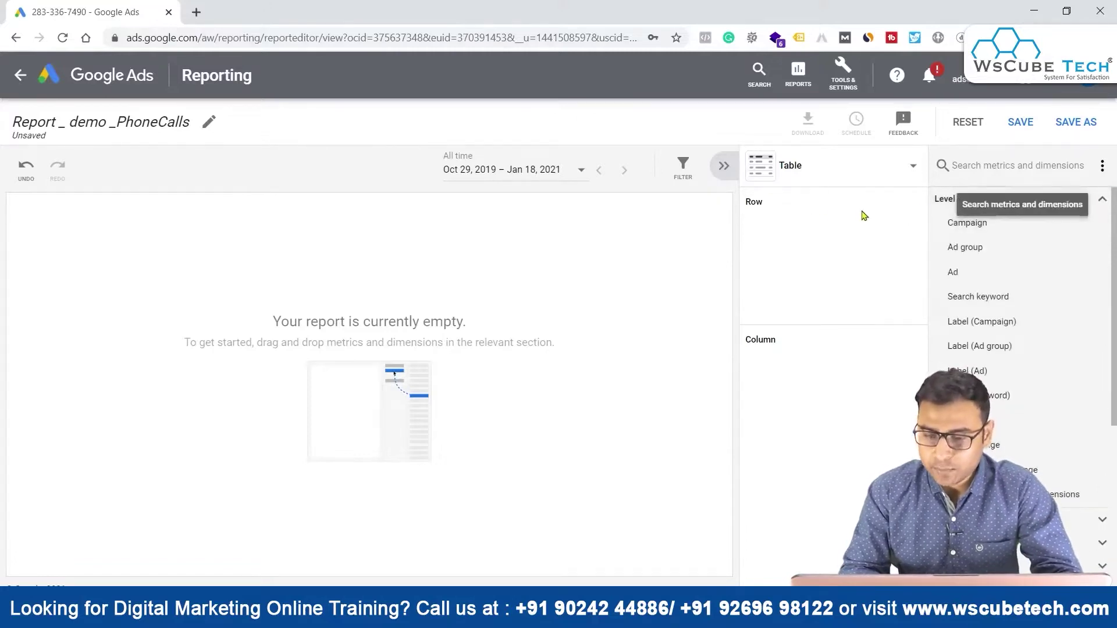
drag(964, 225, 964, 226)
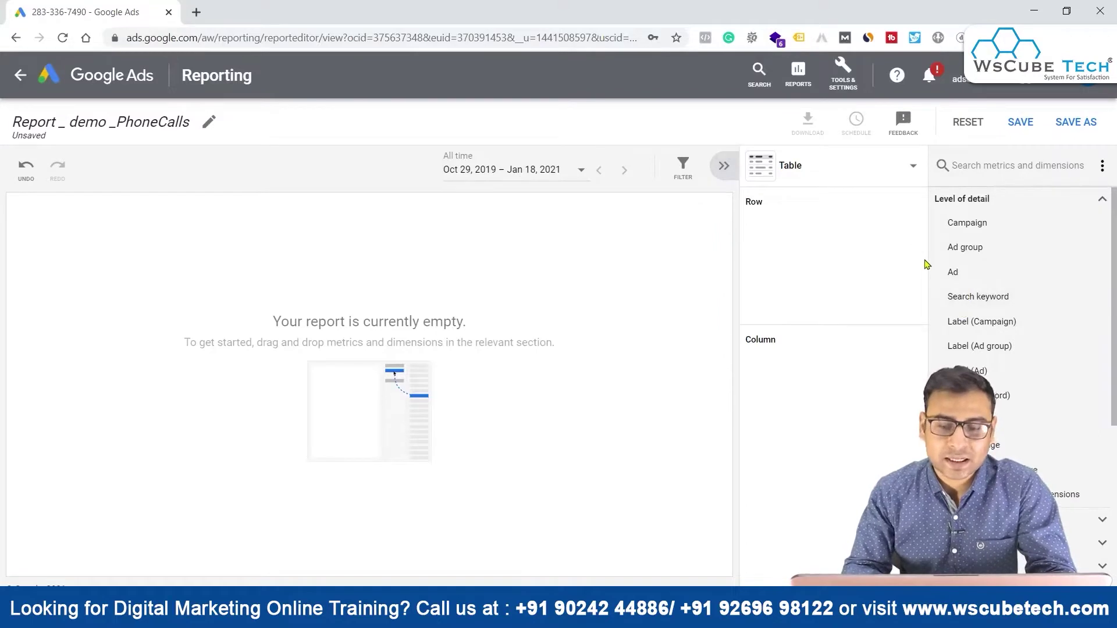
key(alt+Tab)
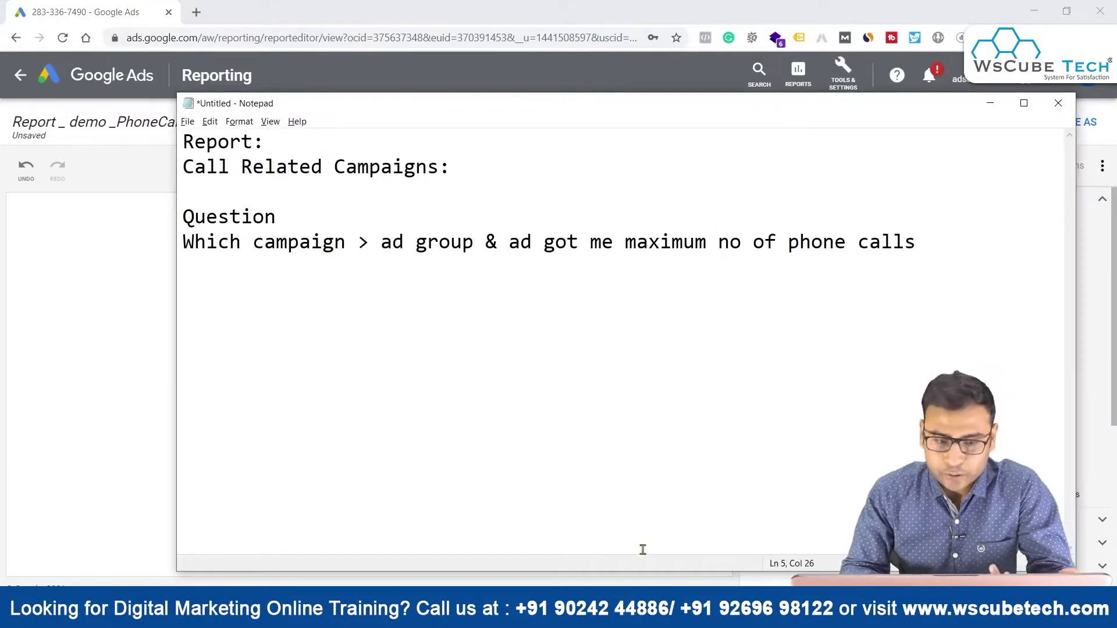
drag(265, 242, 381, 242)
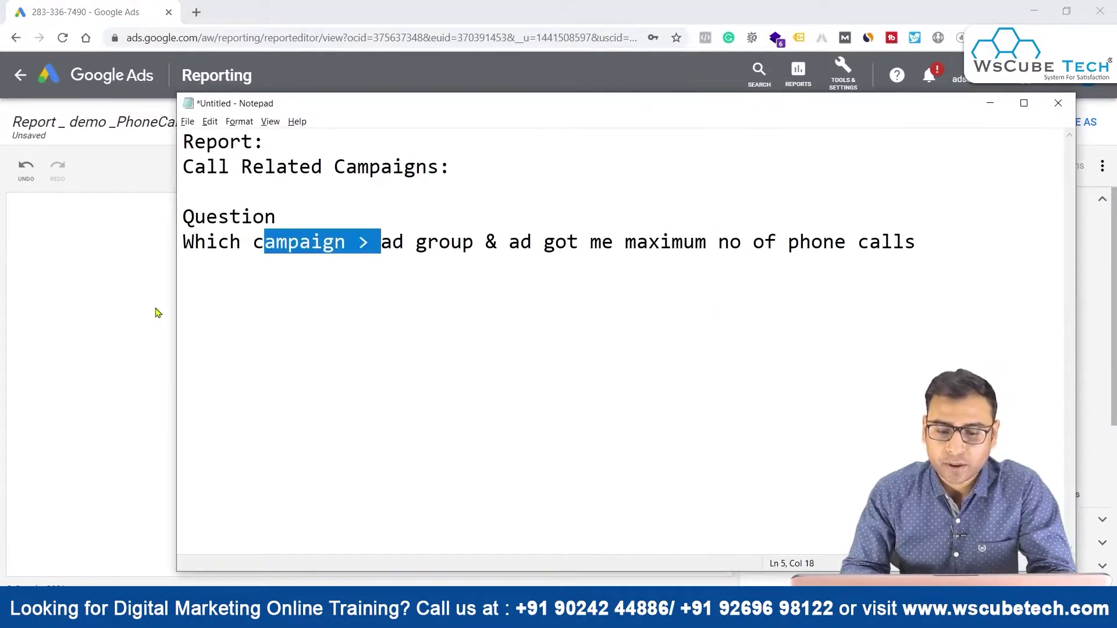
key(alt+Tab)
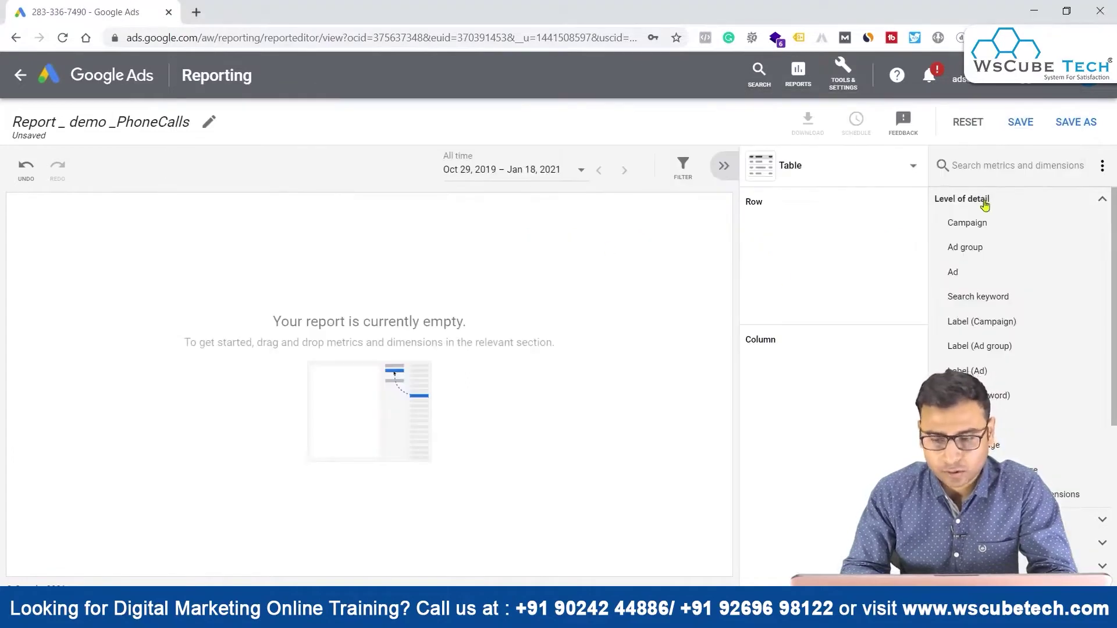
Add Campaign, Ad group and Ad as the report's rows, in that order.
drag(979, 224, 802, 223)
drag(997, 247, 831, 264)
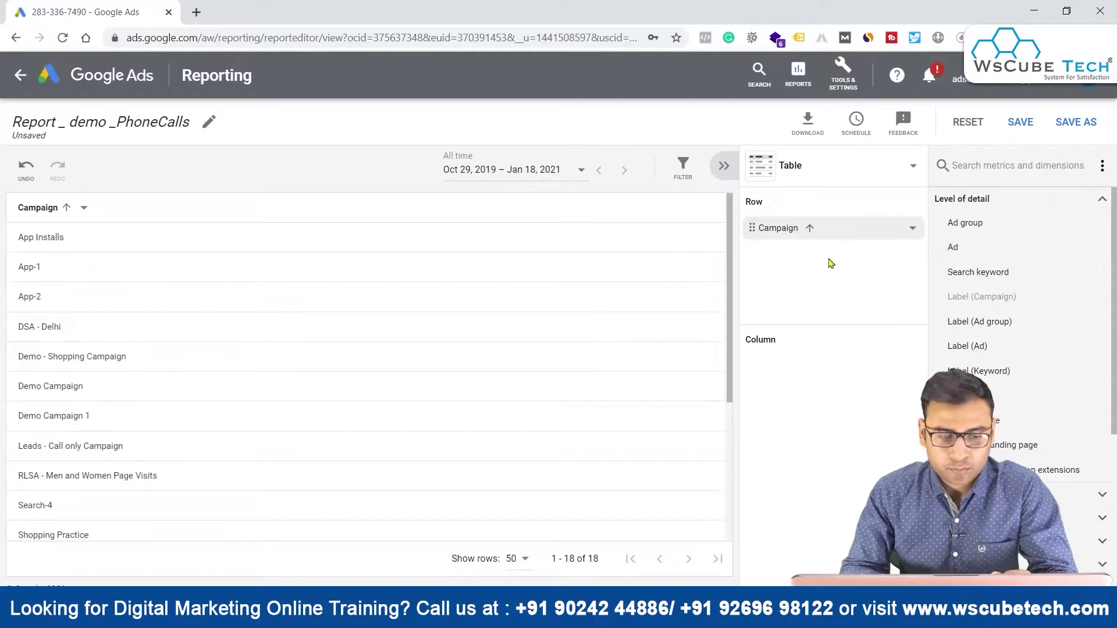
drag(977, 249, 836, 249)
drag(965, 247, 800, 280)
drag(999, 220, 821, 229)
drag(753, 227, 750, 254)
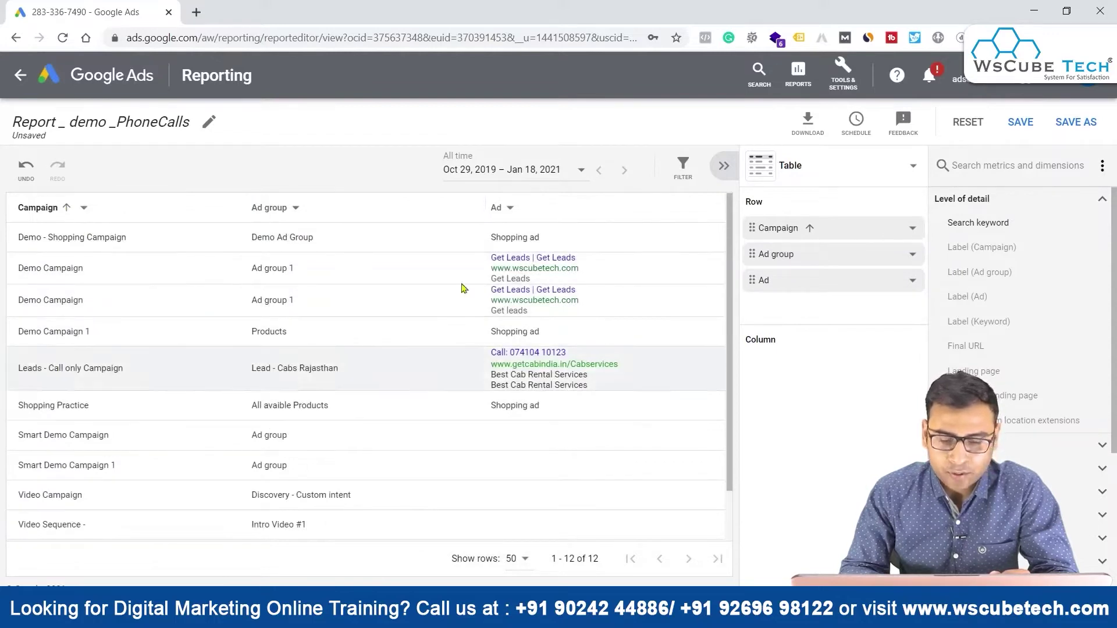
Search the metrics for "Phone" and add Phone calls as the report's column.
click(1009, 166)
text(Phone)
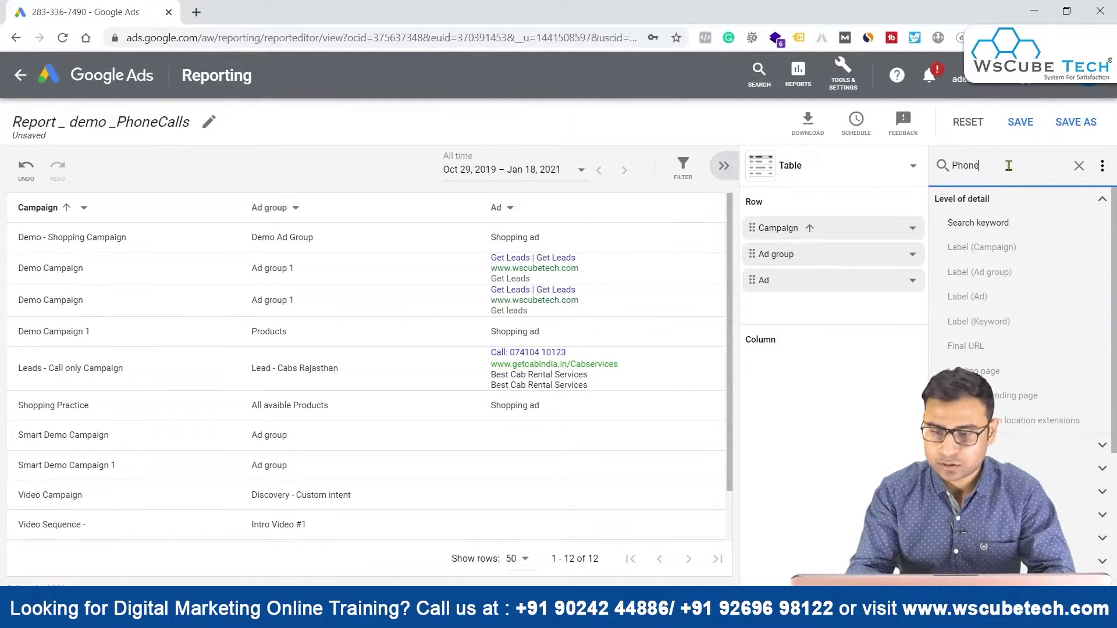
drag(967, 198, 793, 380)
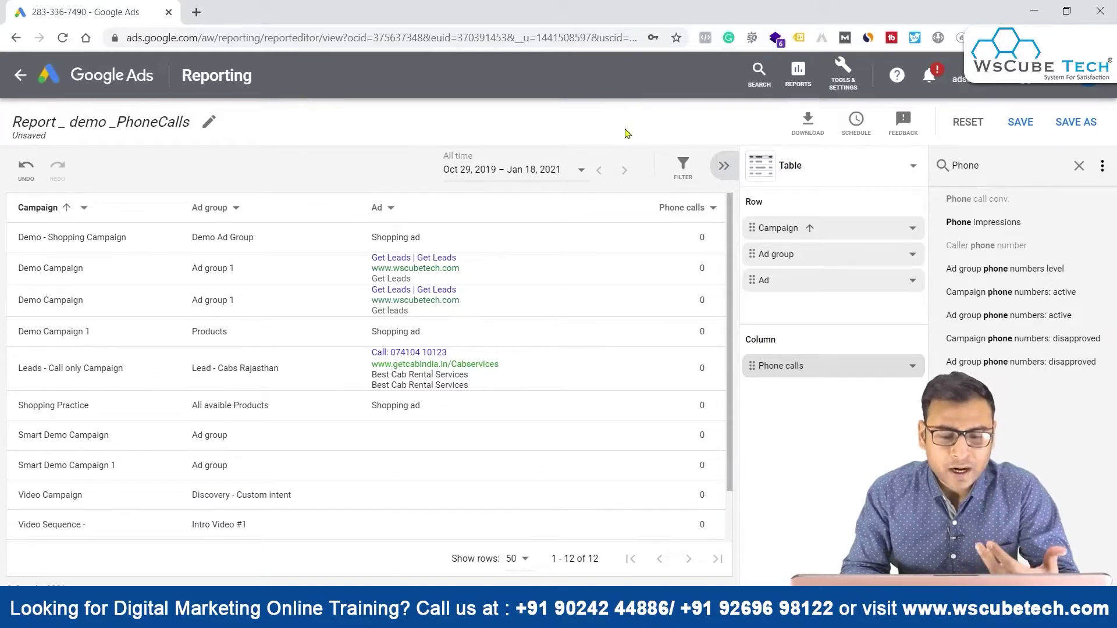
Try filtering the report by Ad device preference type set to Mobile, and remove the filter.
click(683, 168)
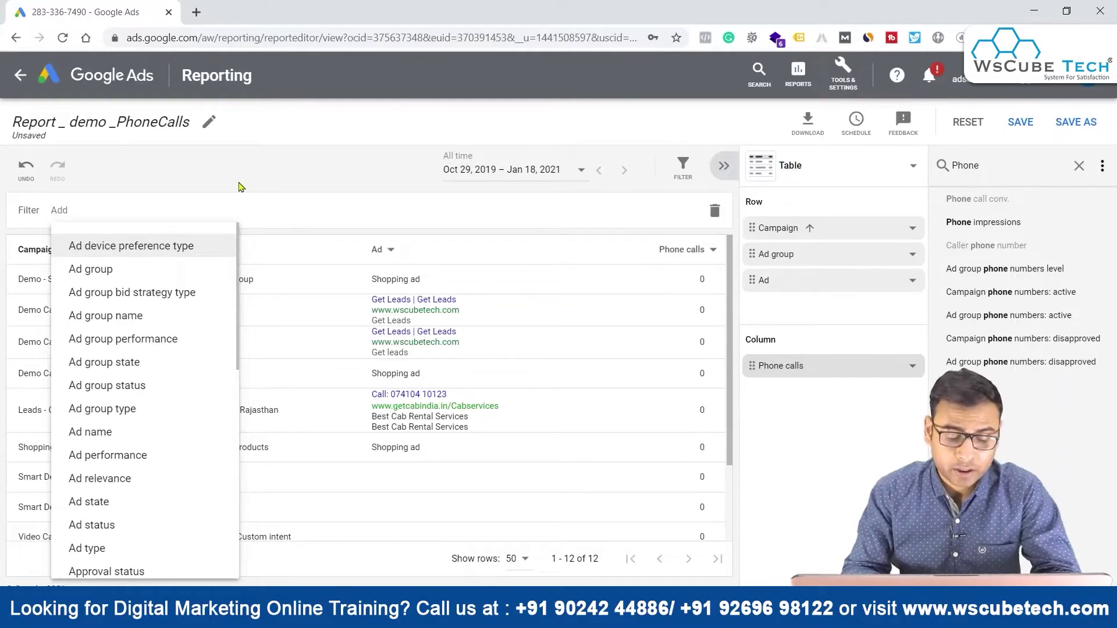
text(Device)
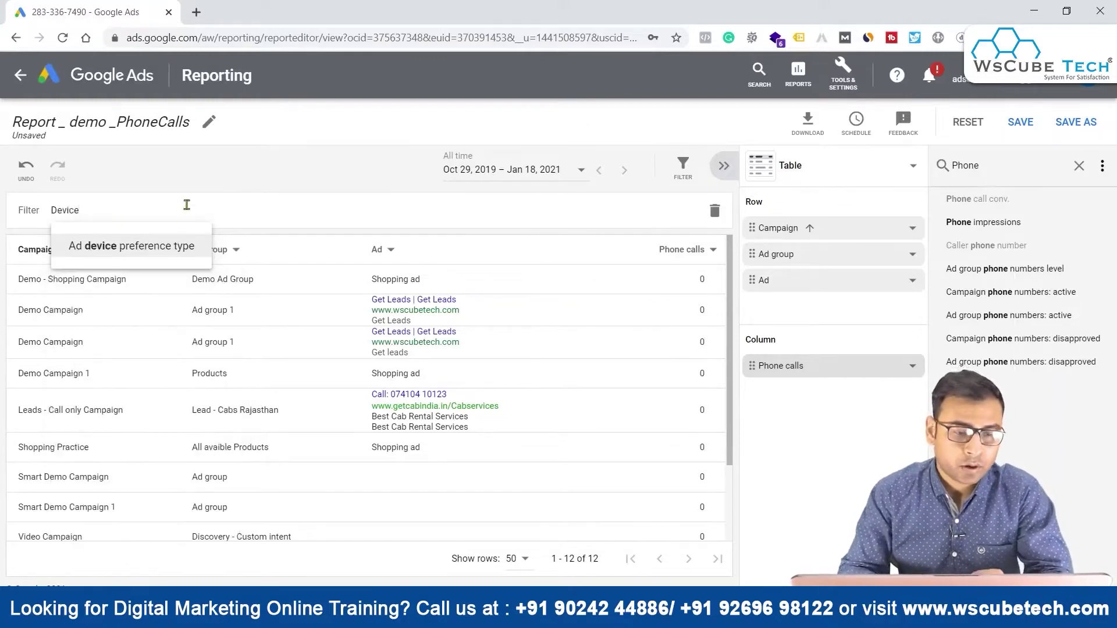
click(75, 246)
click(84, 275)
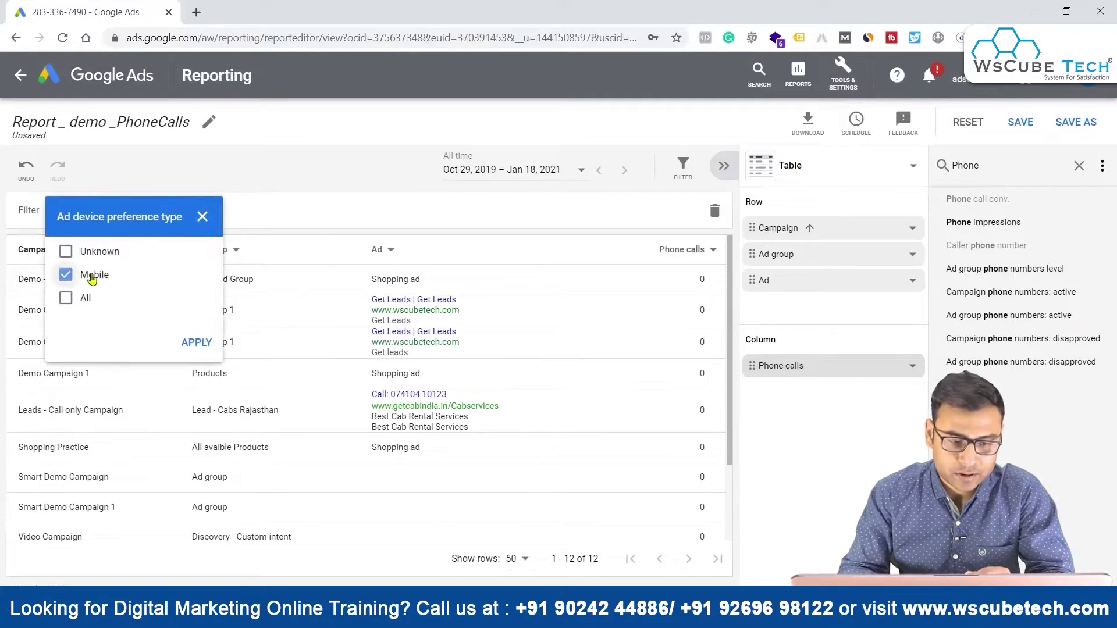
click(195, 343)
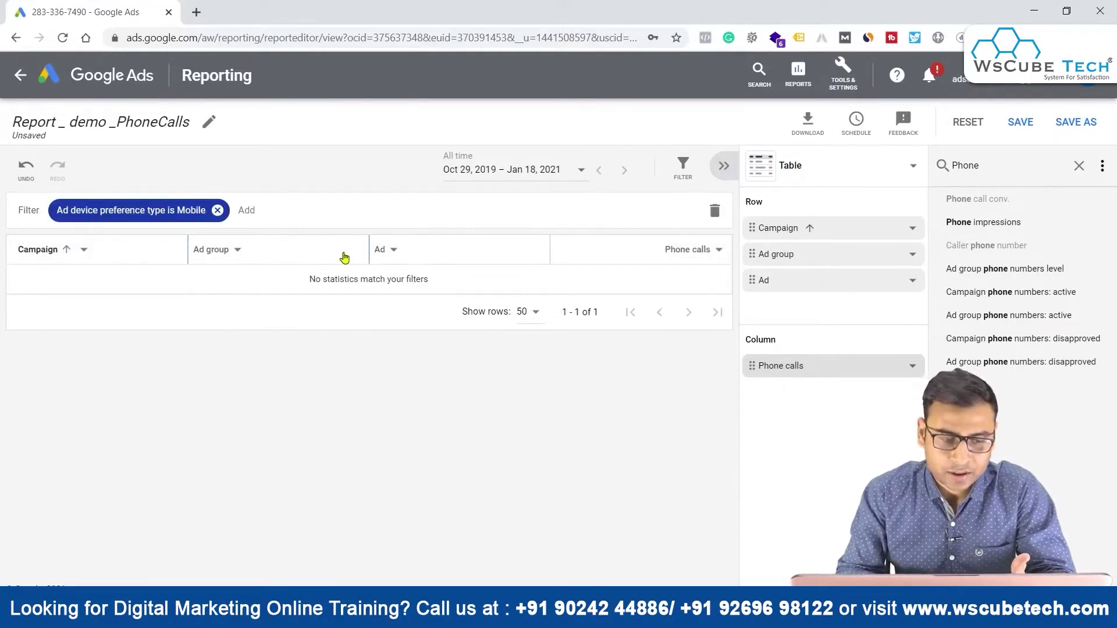
click(217, 211)
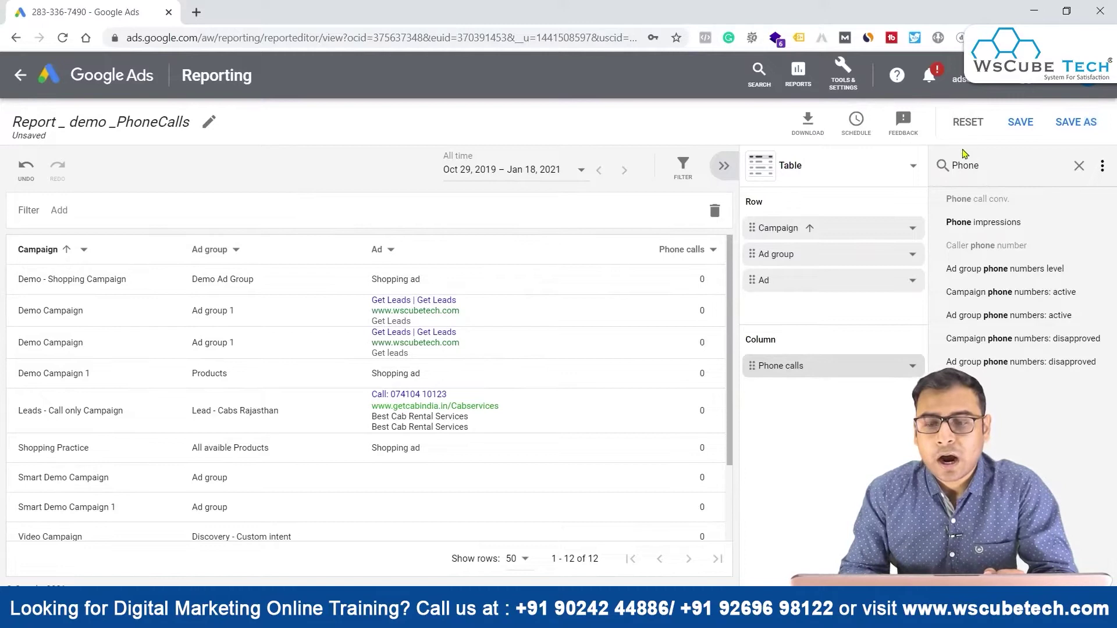
View the report's download formats, and save the report under the name "Report _ demo _PhoneCalls".
click(810, 123)
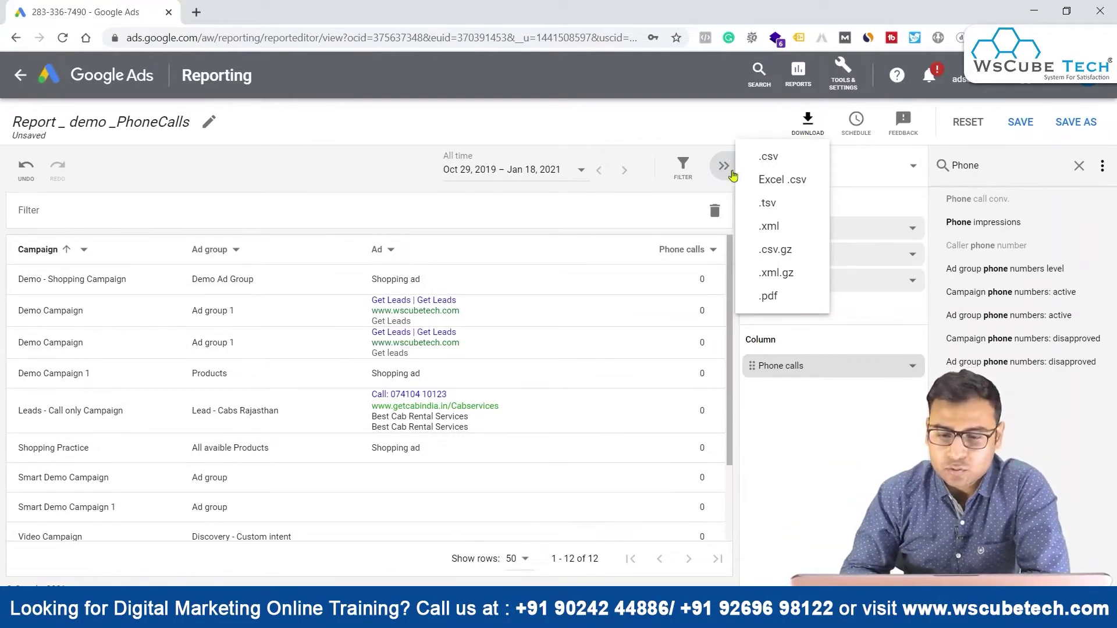
click(1047, 132)
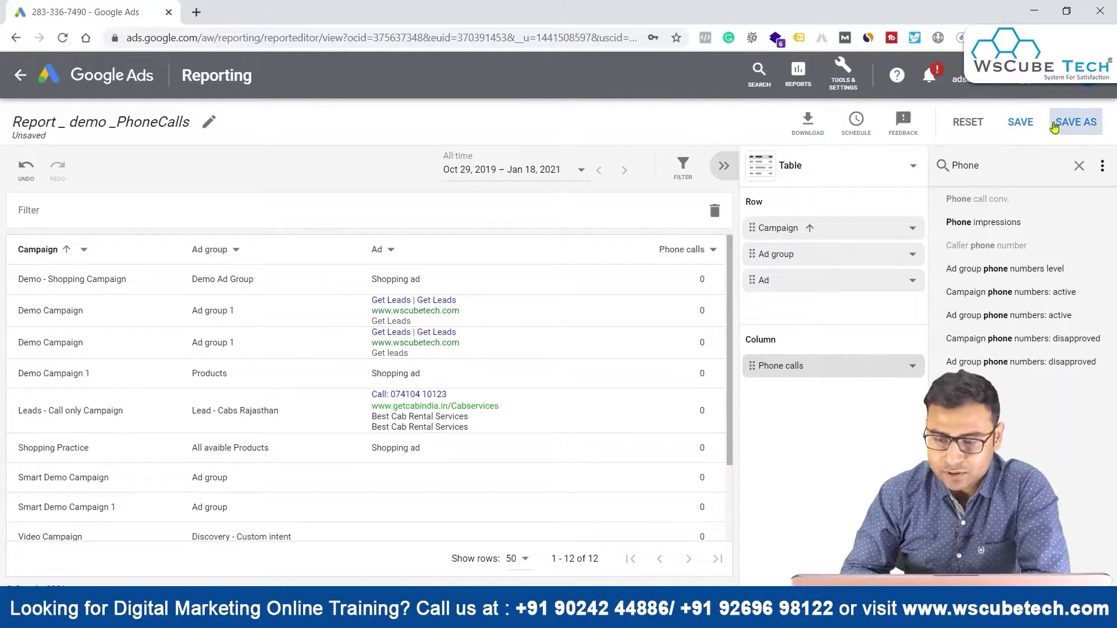
click(1070, 126)
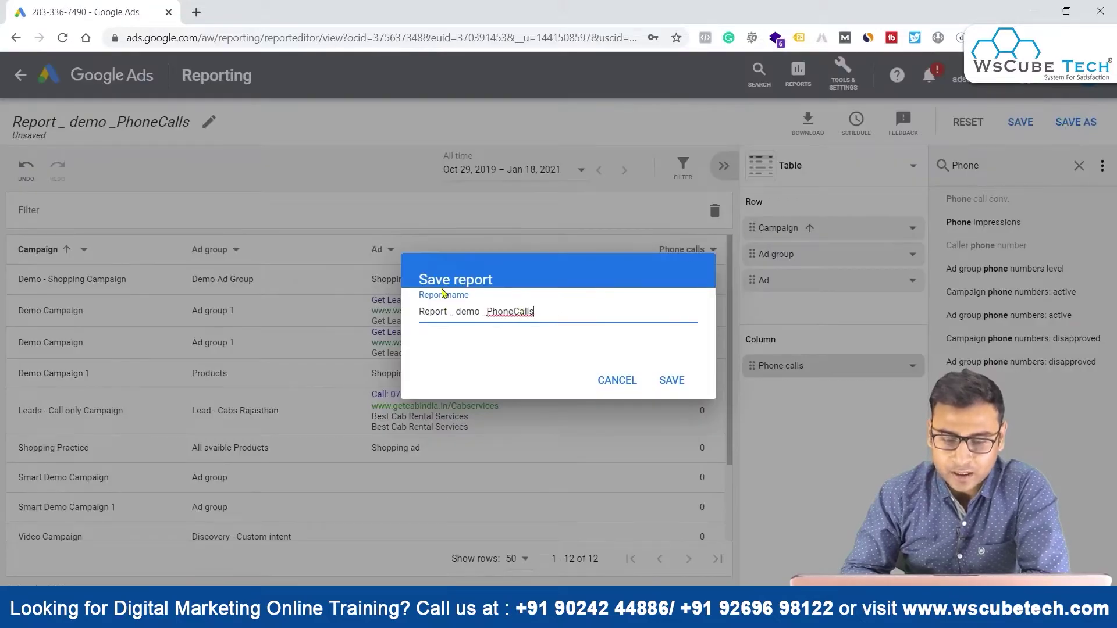
click(677, 380)
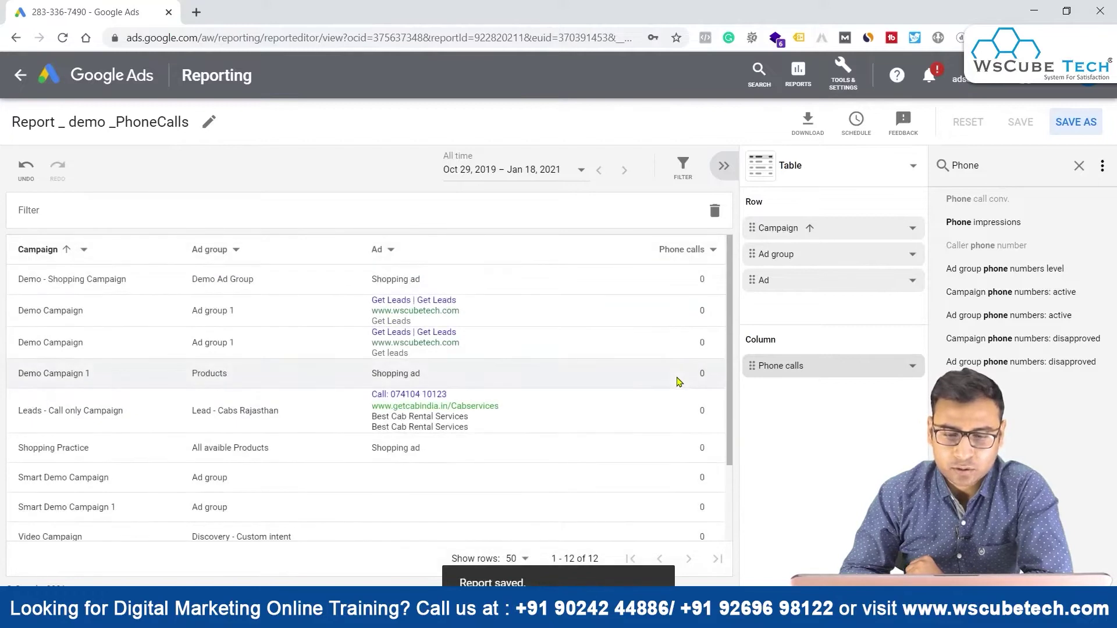
Leave the report editor and go back to the All campaigns page.
click(19, 76)
click(20, 77)
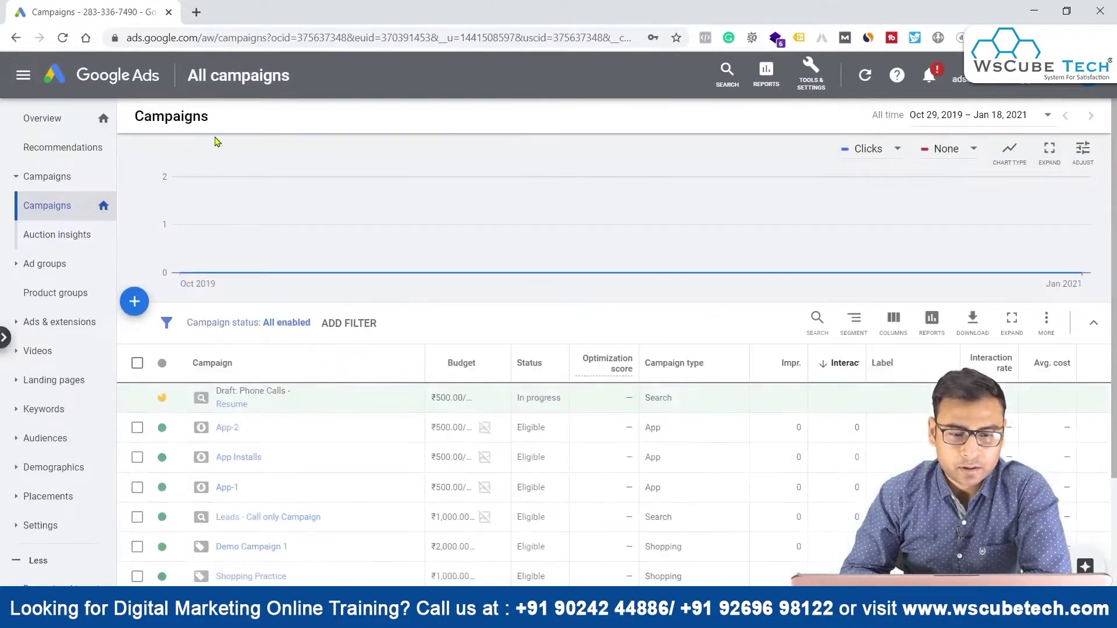
Open the Reports page and set the saved phone calls report's date range to Last 30 days.
click(765, 75)
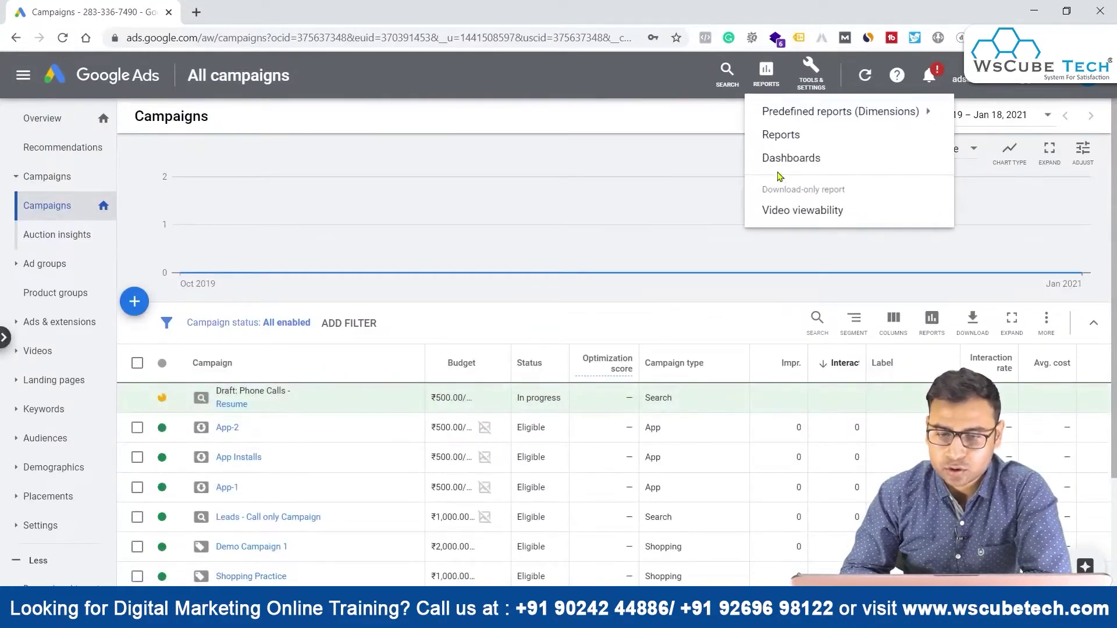
click(796, 136)
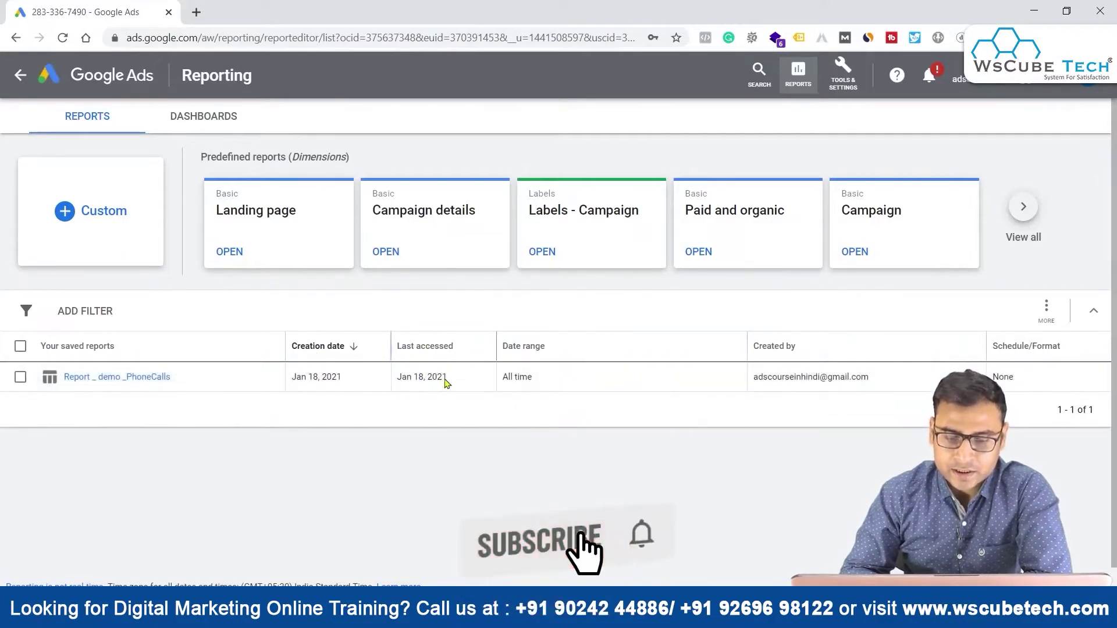
click(541, 378)
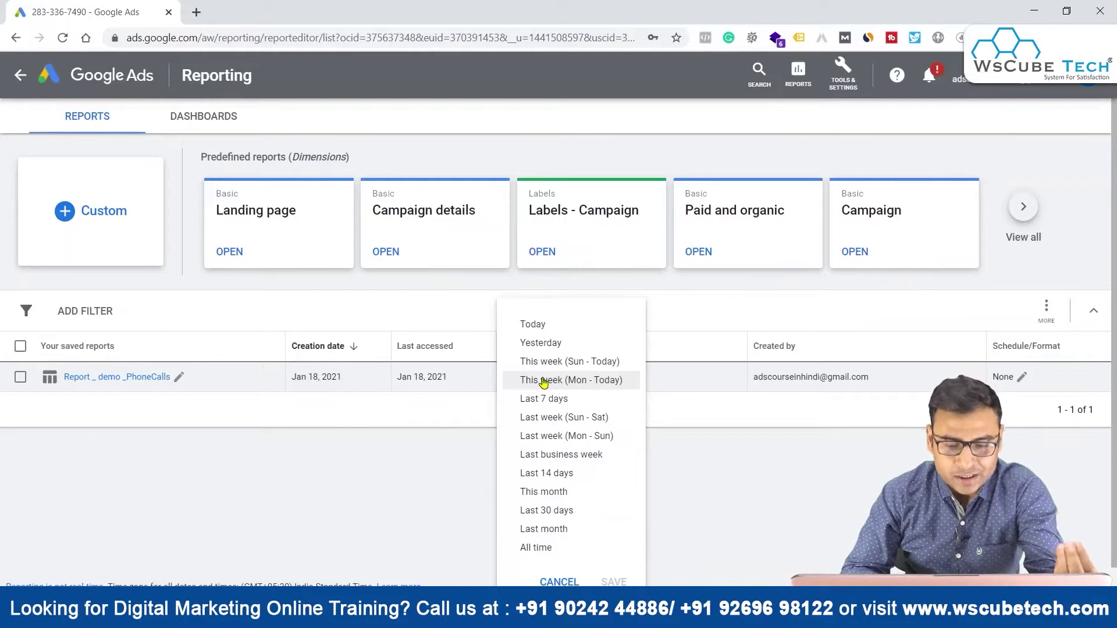
click(546, 510)
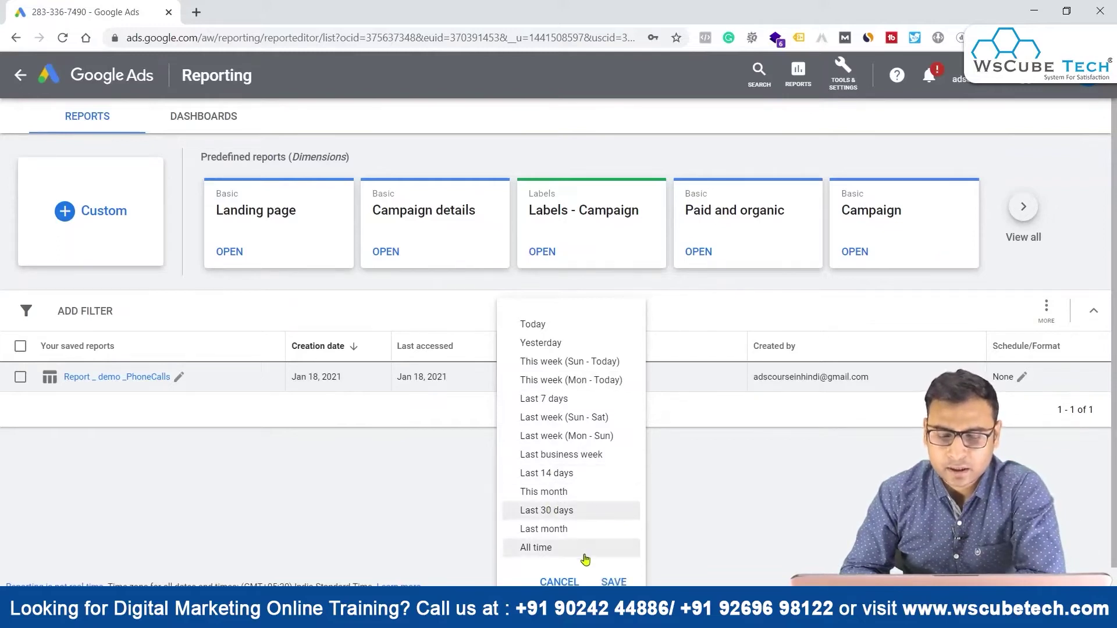
click(610, 580)
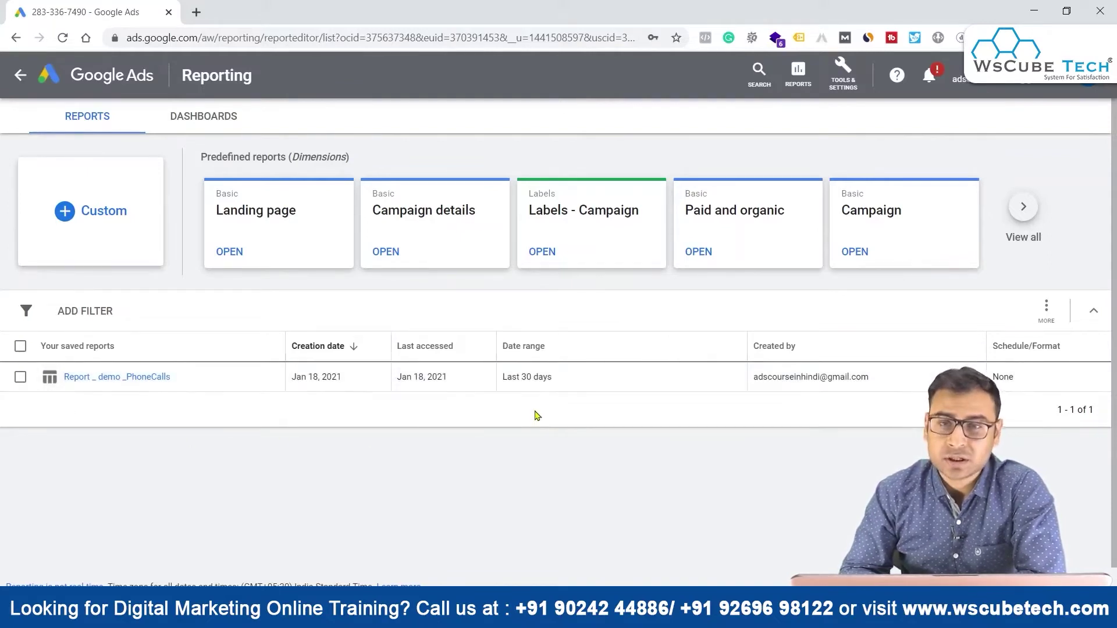
Check the bulk actions for the saved report, clear its selection, and open "Report _ demo _PhoneCalls".
click(20, 377)
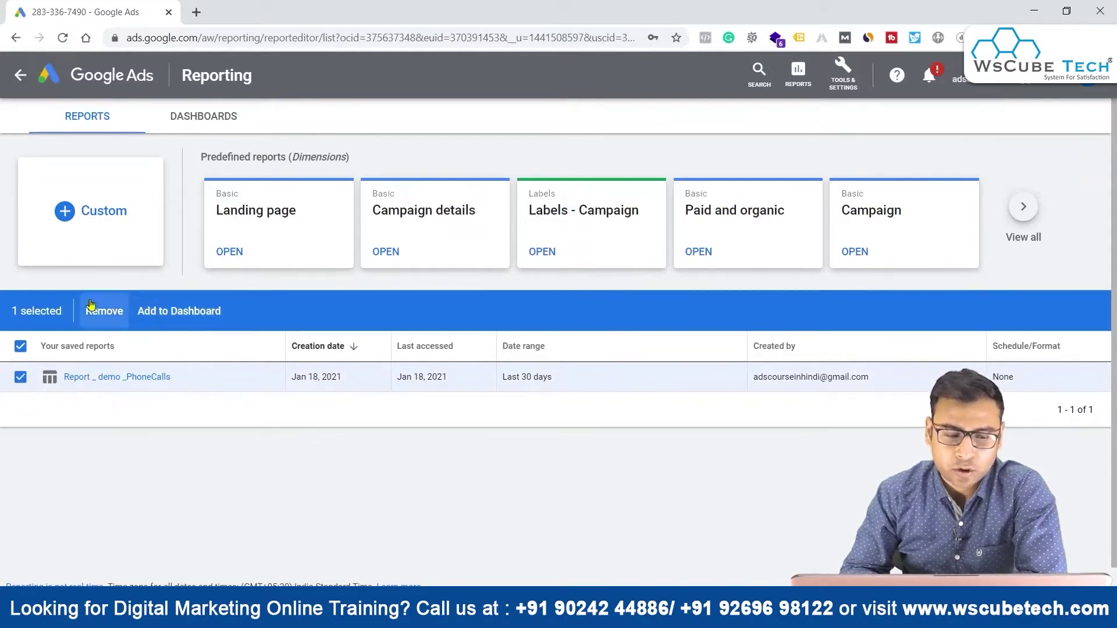
click(20, 377)
click(103, 379)
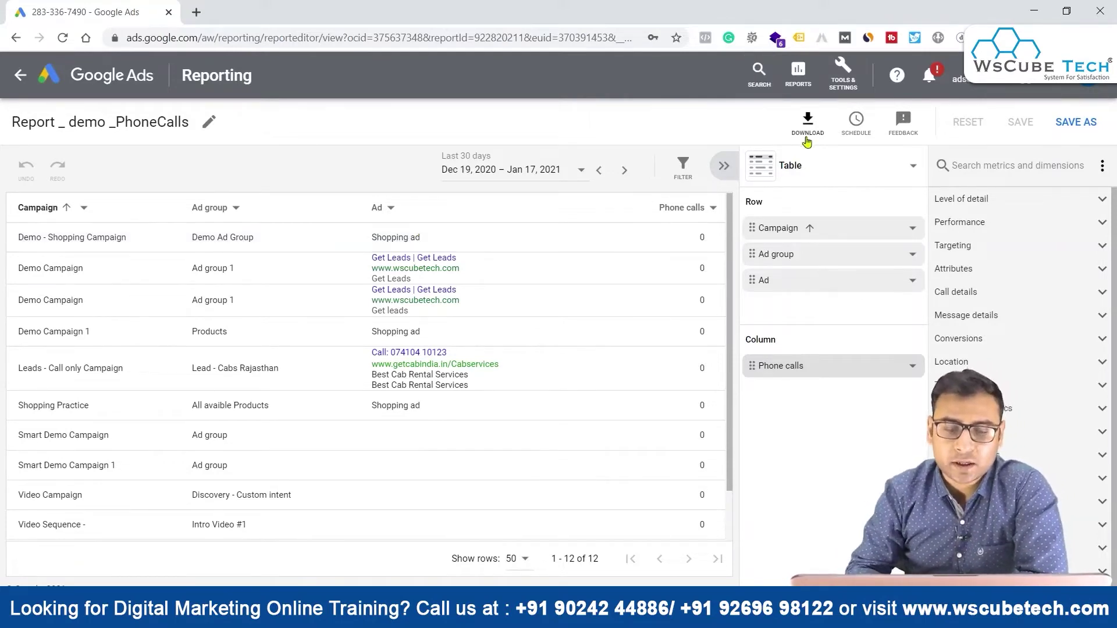
click(20, 75)
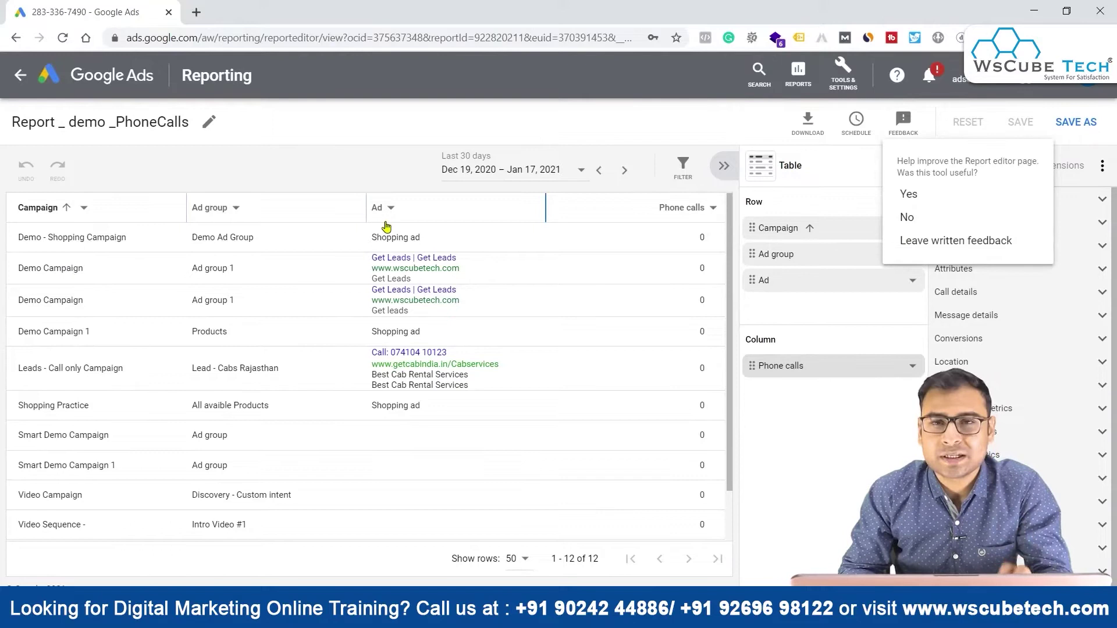
Open the report's e-mail schedule, add the account user's e-mail as recipient, and enable Compress file.
click(869, 125)
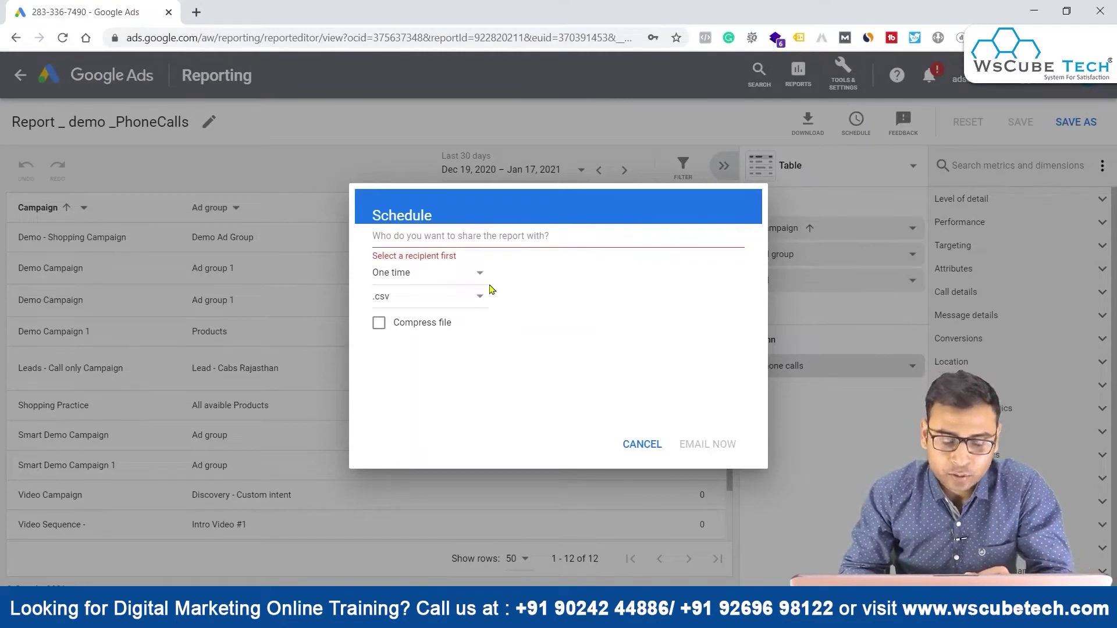
click(416, 238)
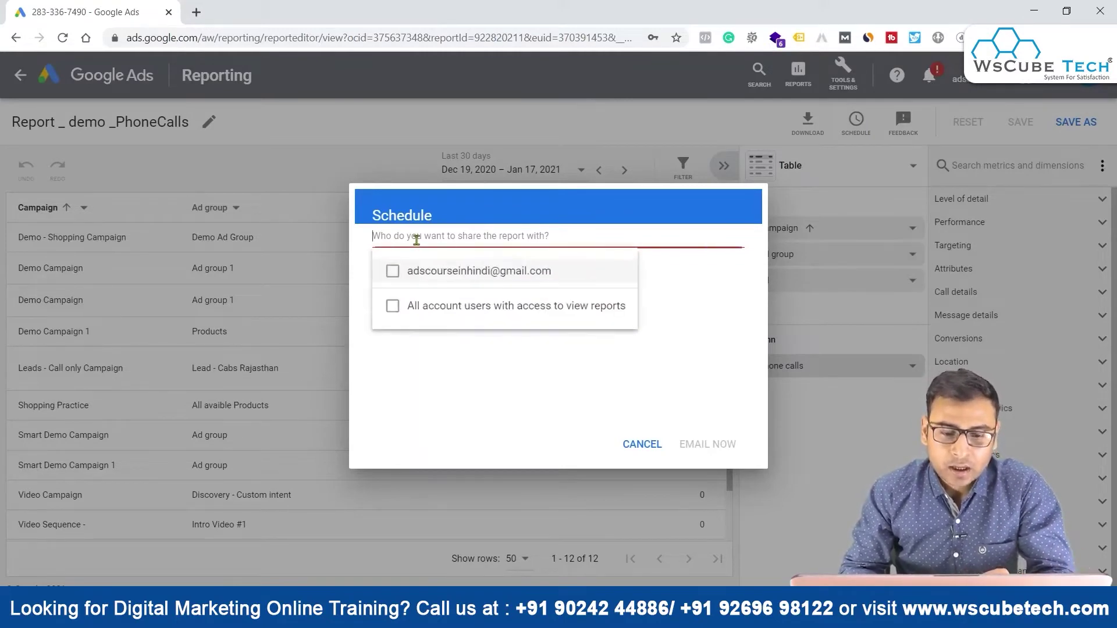
click(393, 271)
click(692, 337)
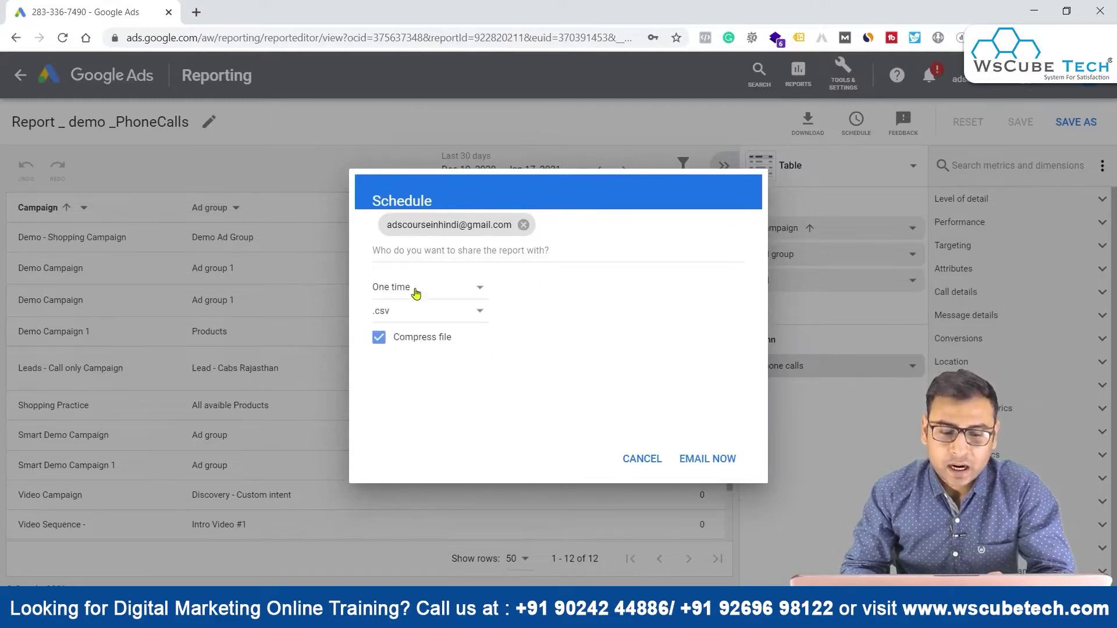
Try the Monthly and Weekdays (Monday to Friday) sending frequencies, and cancel the schedule.
click(434, 290)
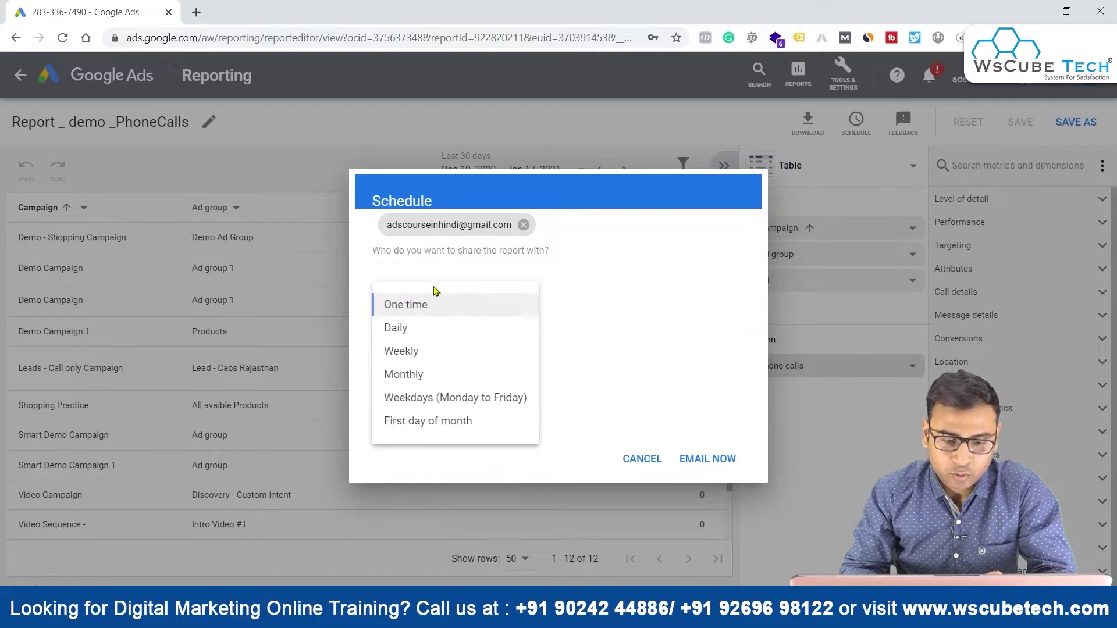
mouse_move(428, 324)
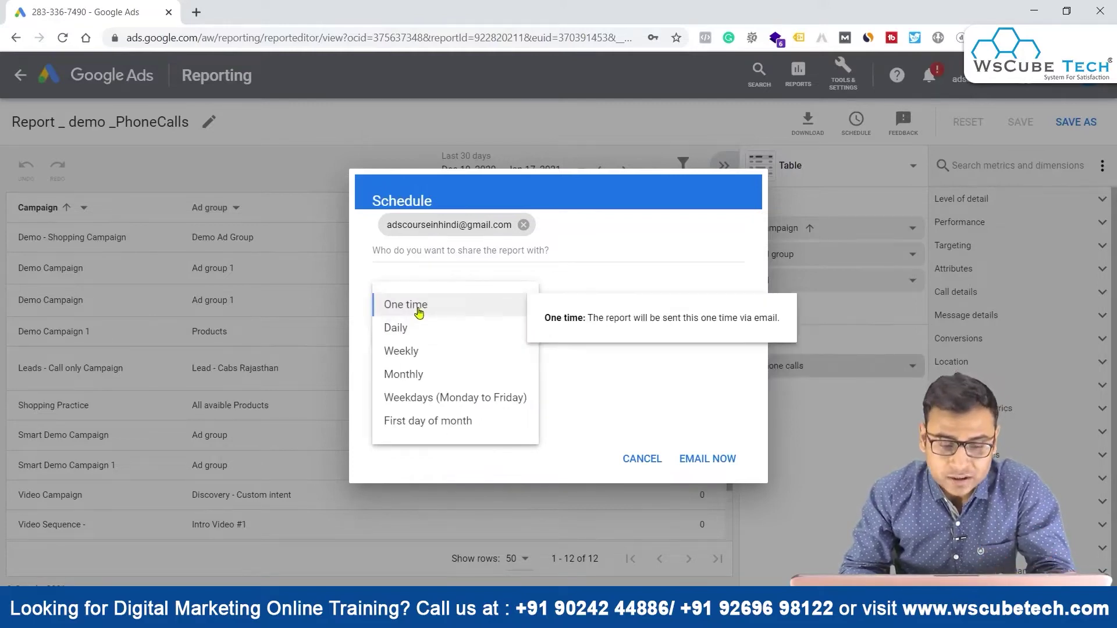
click(426, 378)
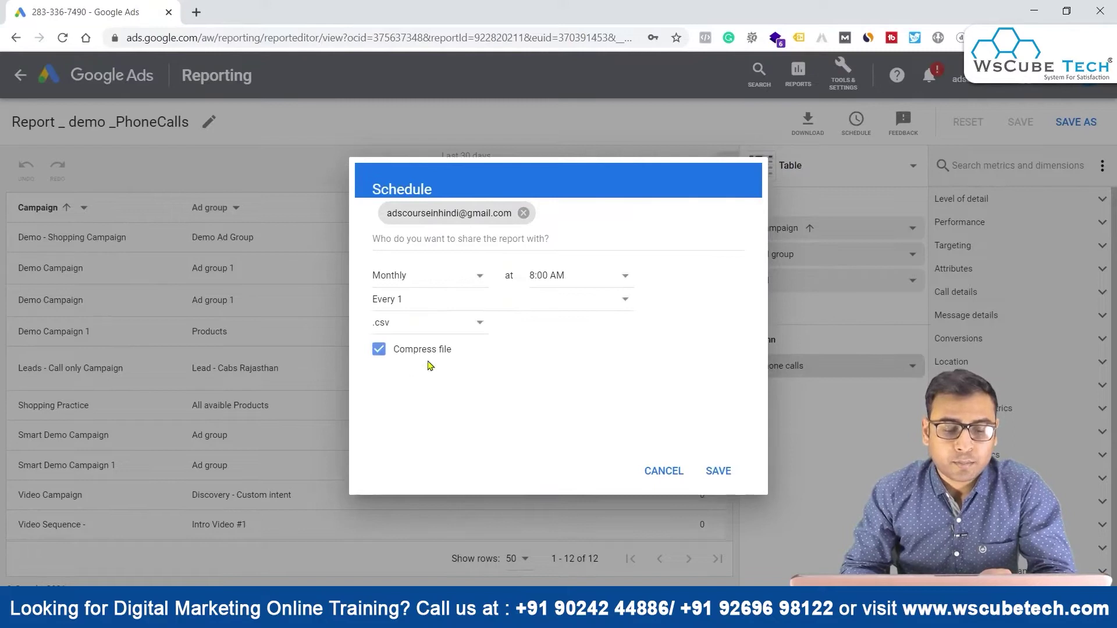
click(405, 277)
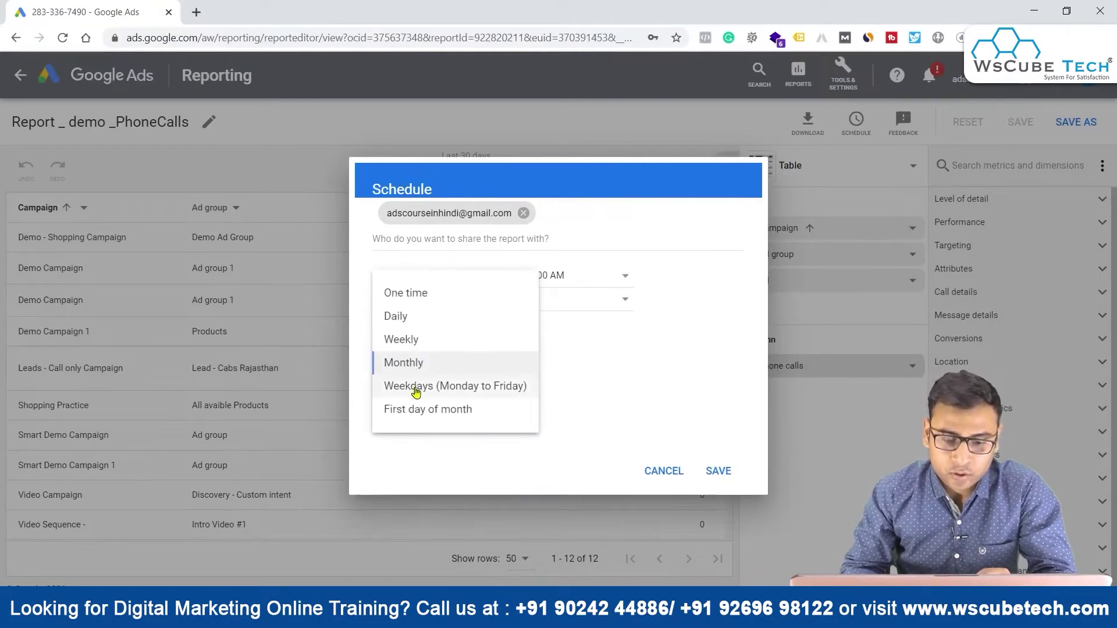
click(416, 393)
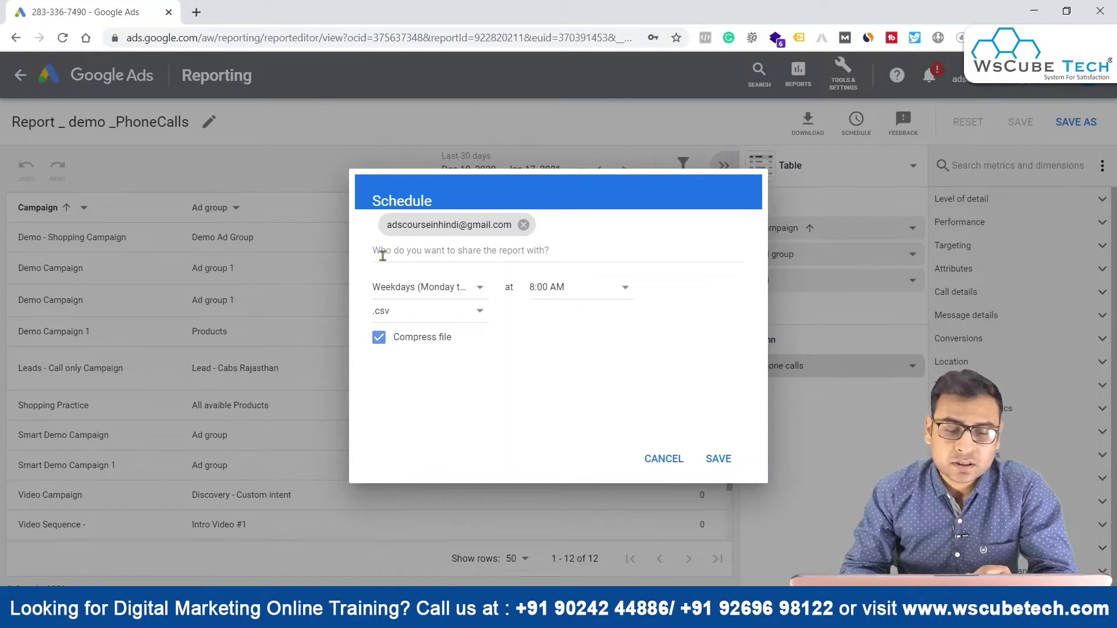
click(651, 467)
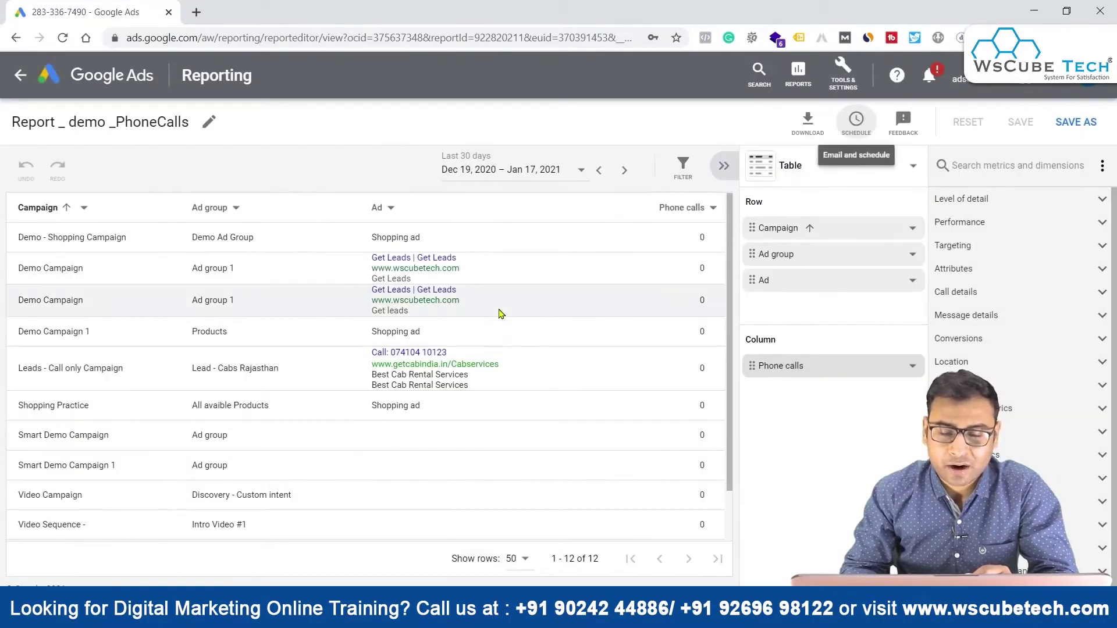
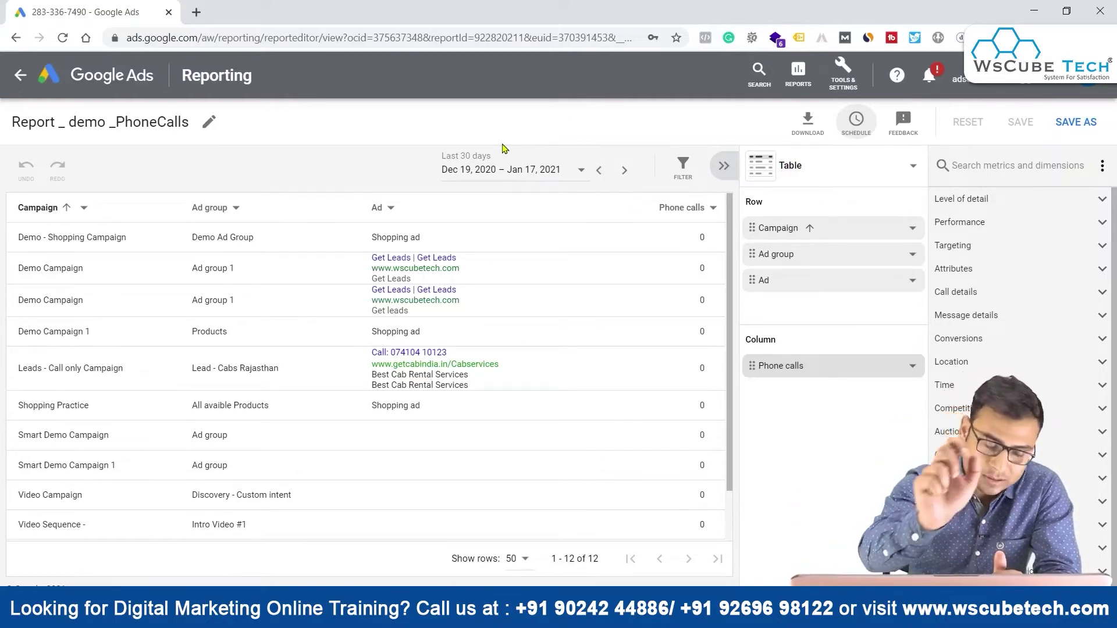
Return to the list of saved reports and create a new custom Pie chart report.
click(212, 76)
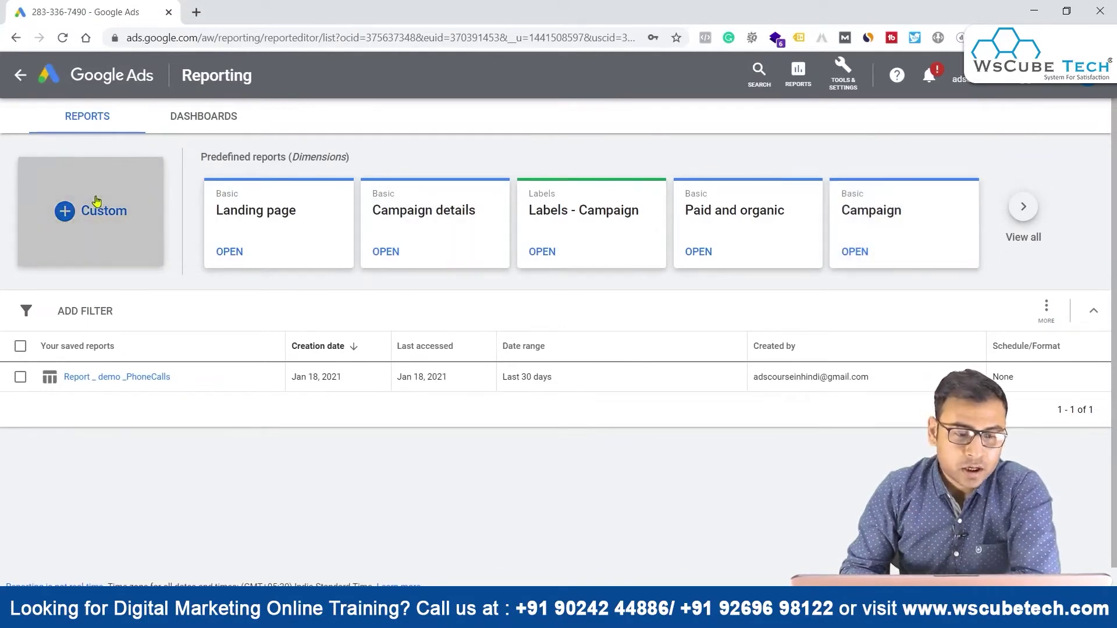
click(66, 209)
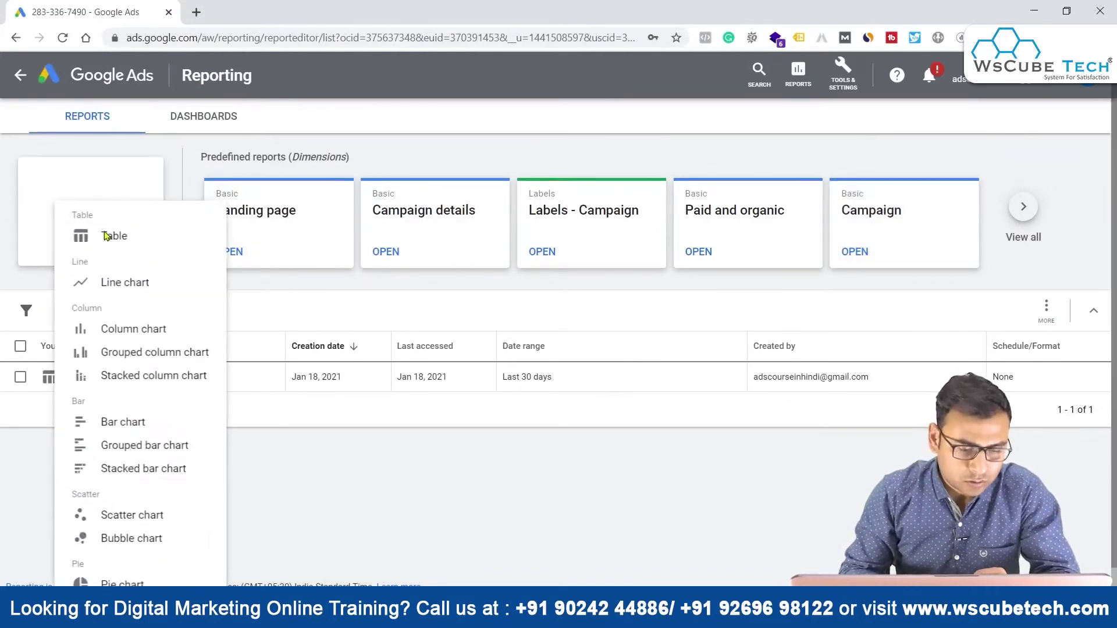
click(116, 581)
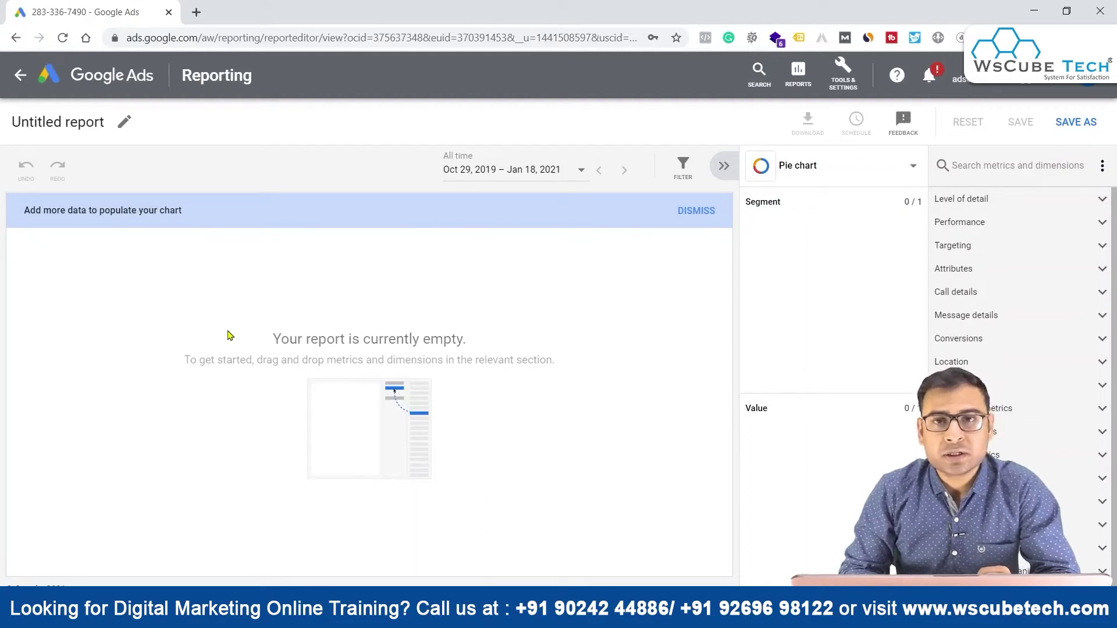
Search the metrics and dimensions for "Gend" and add Gender as the pie chart's segment.
right_click(1002, 169)
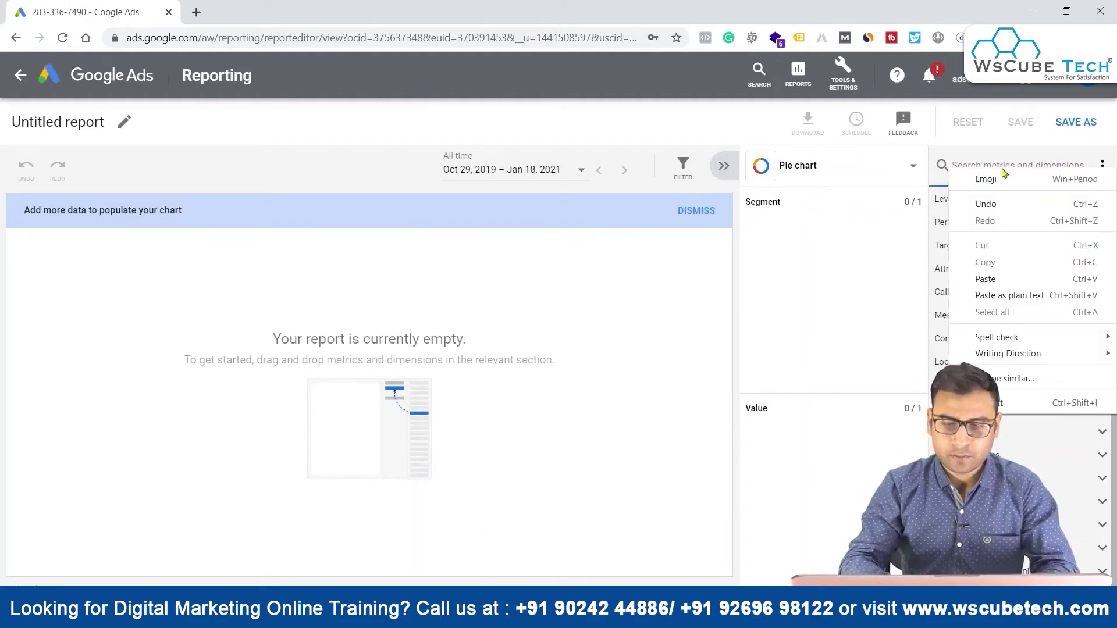
click(1002, 167)
text(n)
key(BackSpace)
text(Gend)
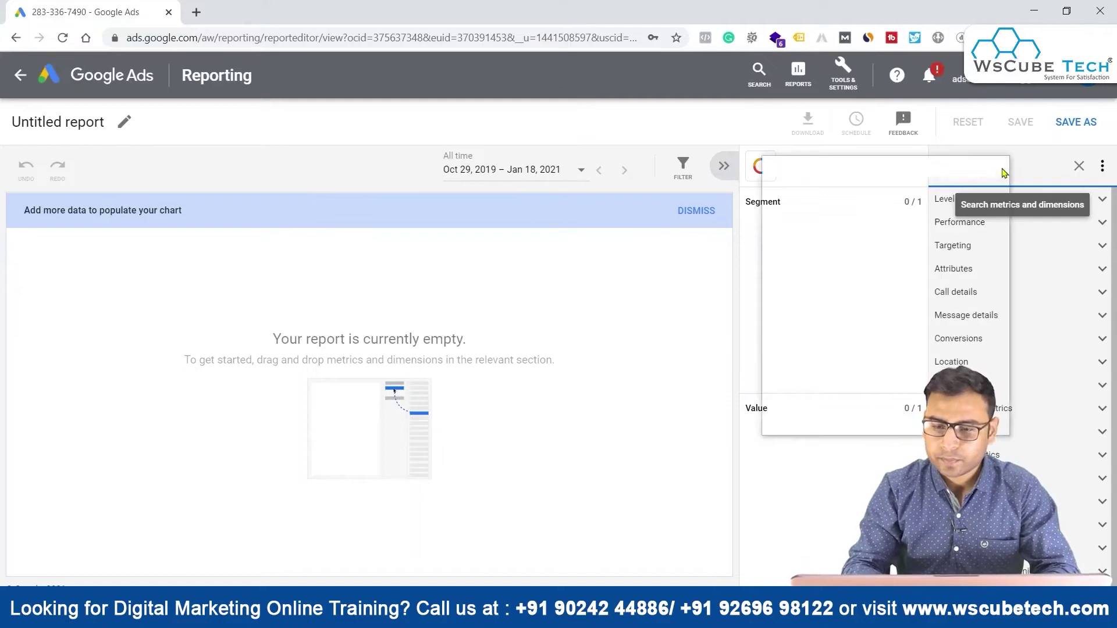
drag(956, 200, 808, 229)
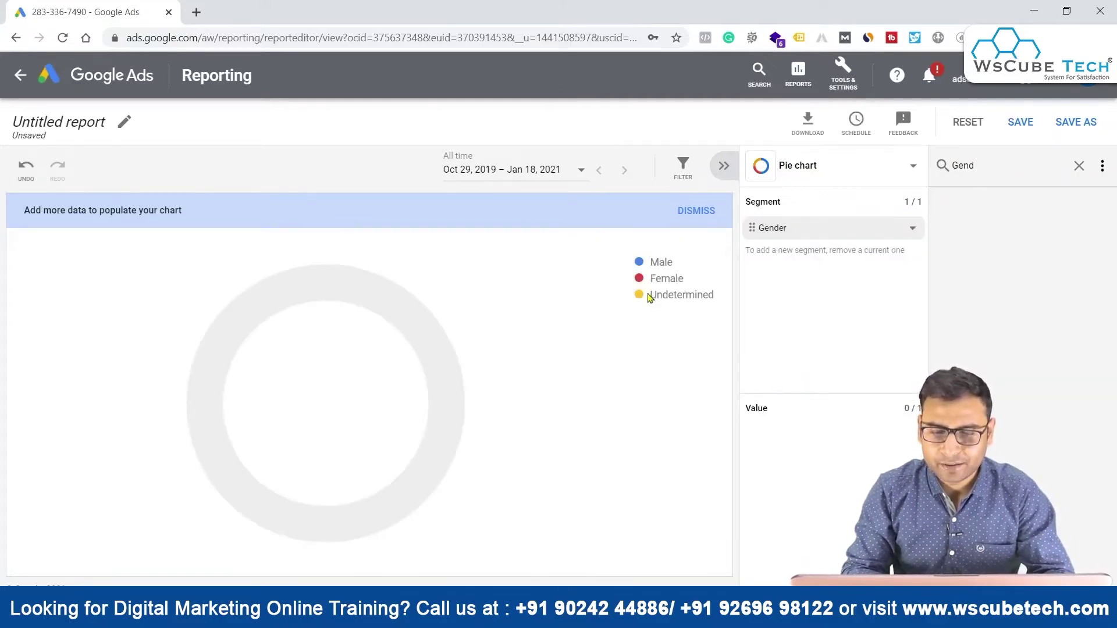
Search the metrics for "Conve" and add Conversions as the pie chart's value.
double_click(968, 171)
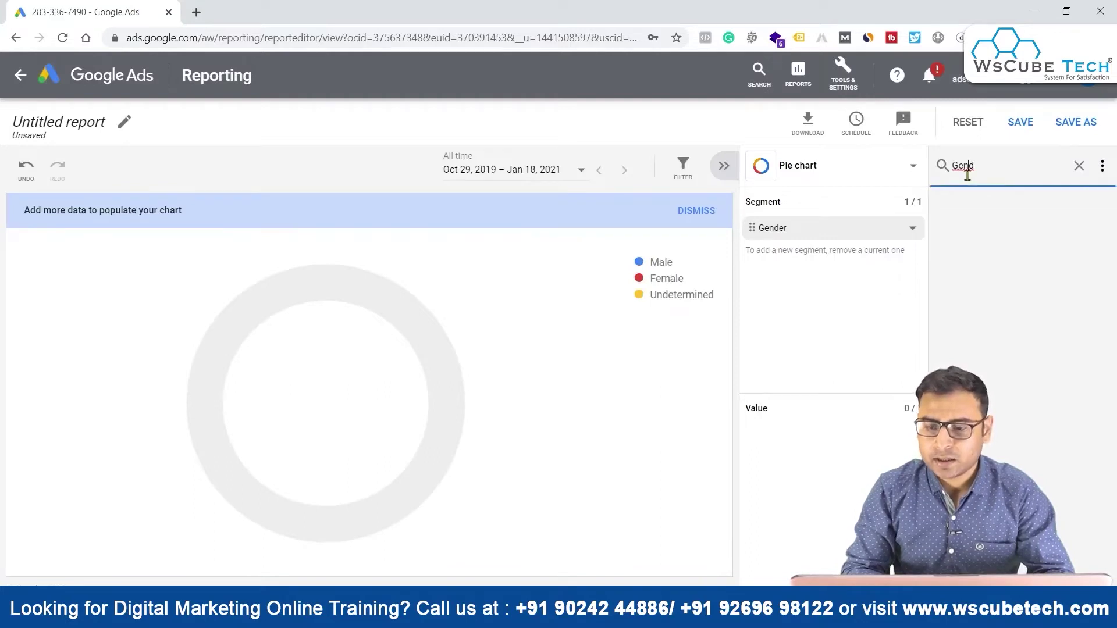
text(Conve)
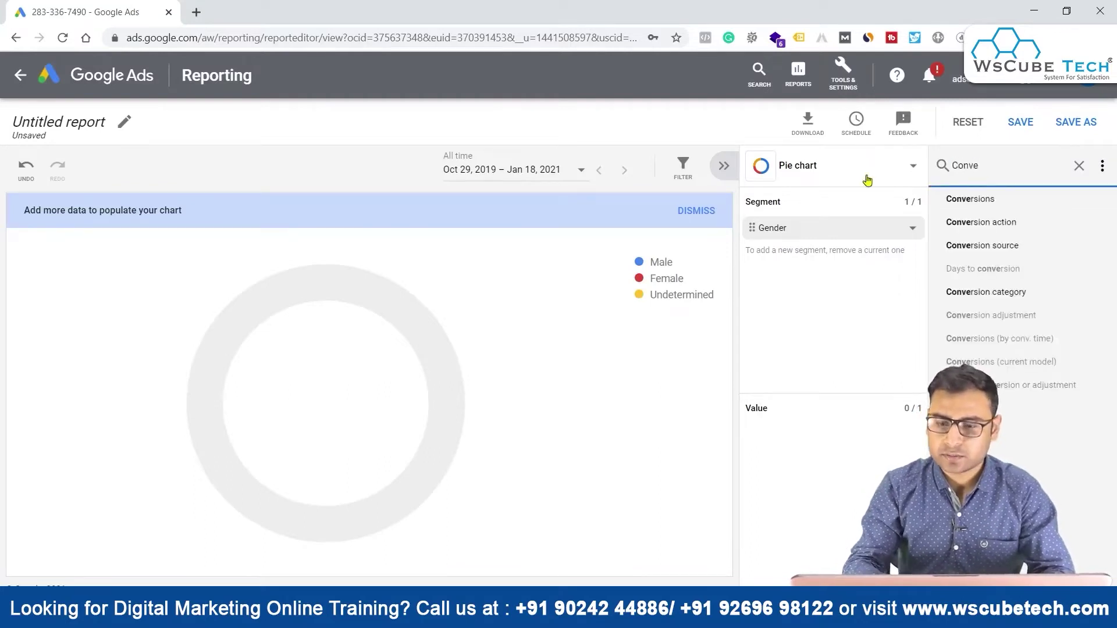
drag(983, 199, 845, 416)
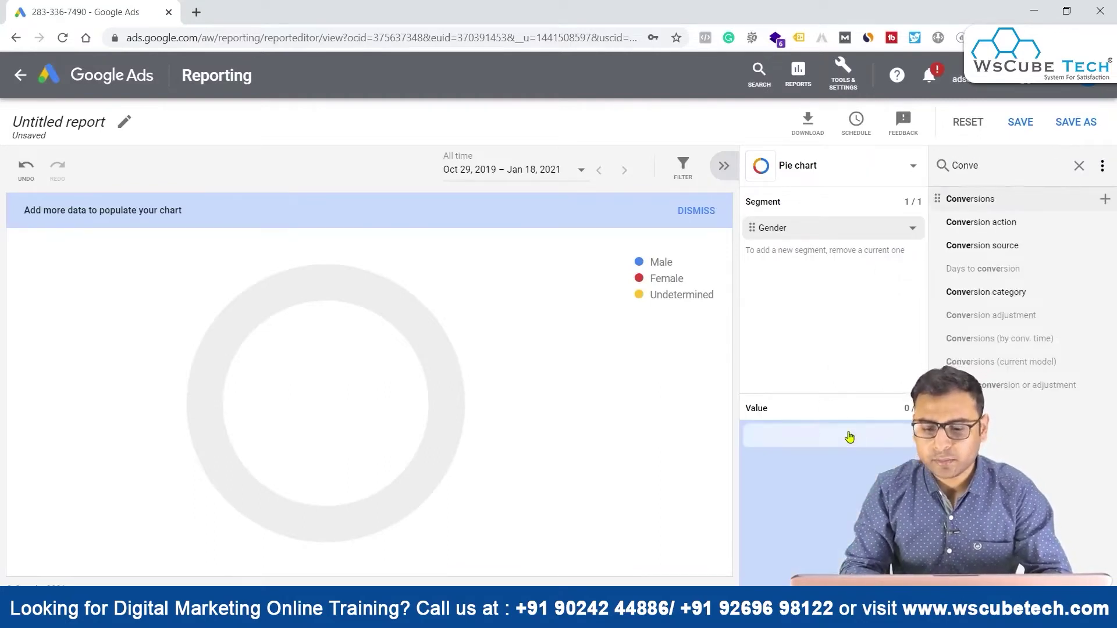